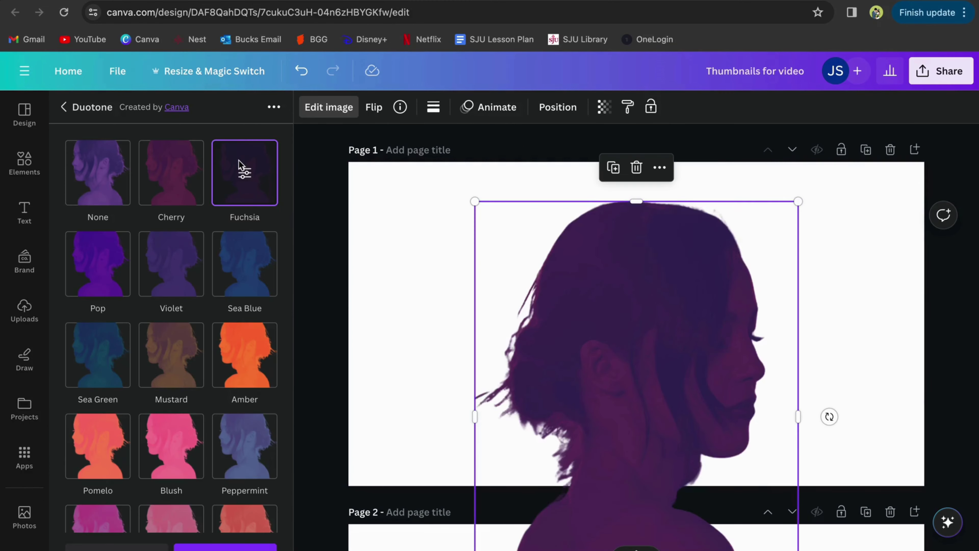
Compare the Pop and Cherry duotones on the silhouette portrait and apply the Violet duotone.
left_click(100, 270)
left_click(190, 186)
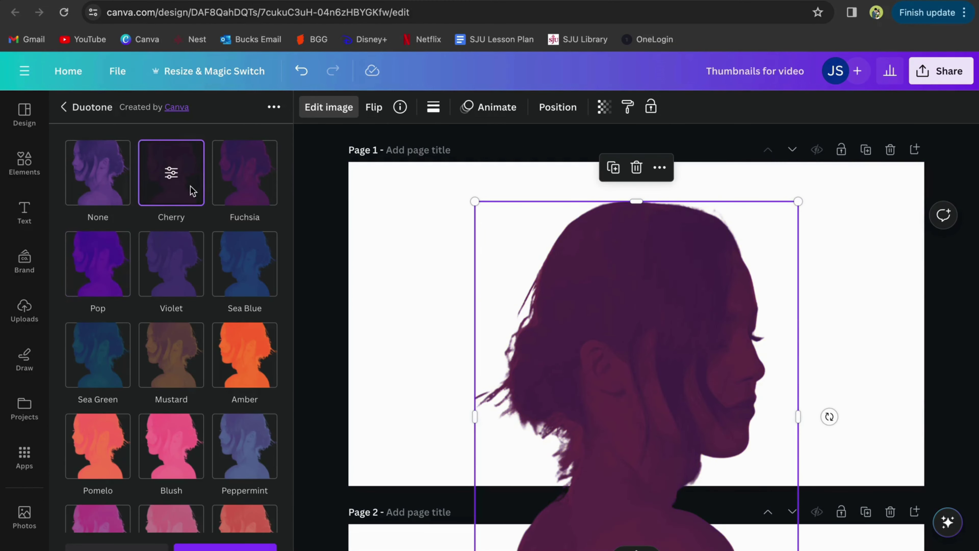
left_click(168, 278)
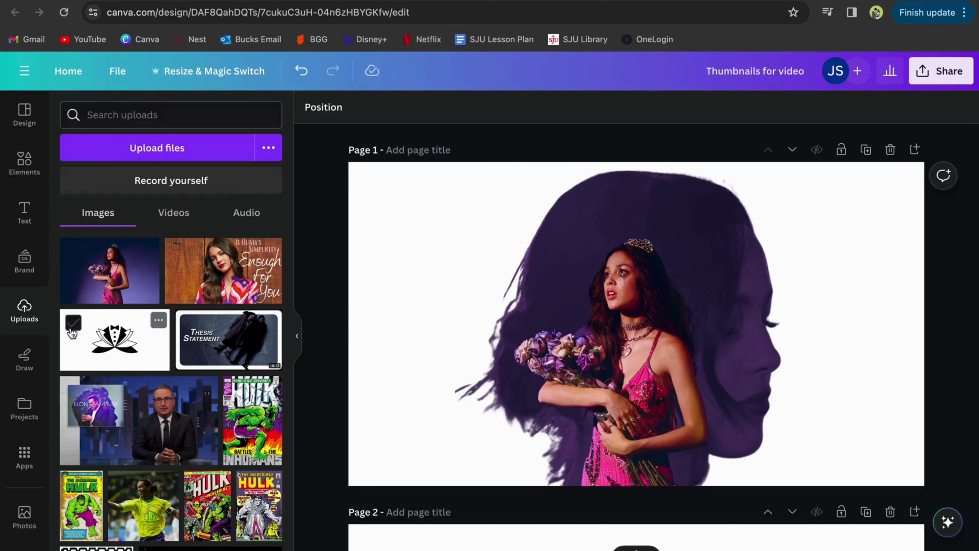
Add a subheading text box to Page 1 and colour its text white.
left_click(24, 210)
left_click(202, 328)
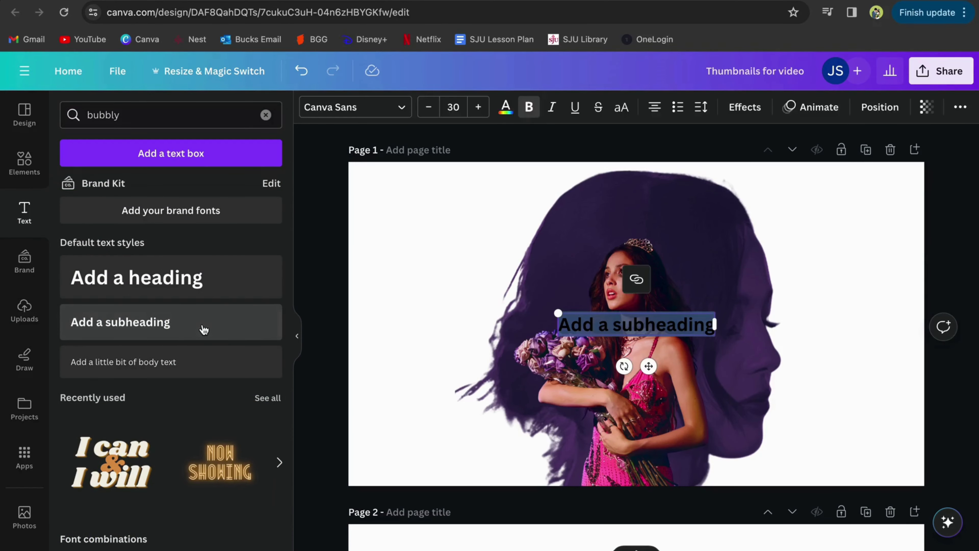
left_click(508, 107)
left_click(266, 305)
Try several fonts from a "cute" font search on the subheading, including the AyrSaturday Night Script style.
left_click(355, 107)
type("cute")
left_click(189, 299)
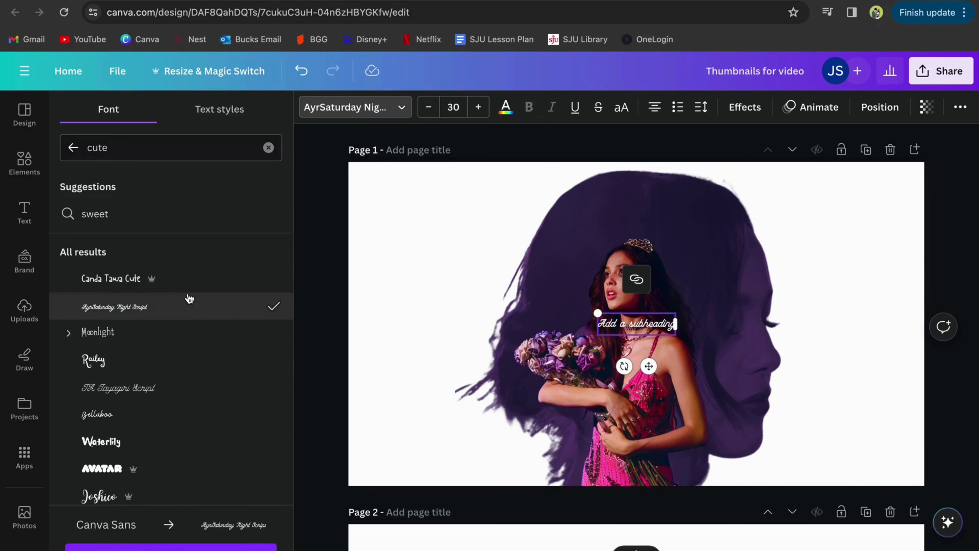
left_click(189, 279)
scroll(186, 376, "down", 2)
left_click(186, 379)
scroll(186, 381, "down", 6)
left_click(186, 443)
Search the fonts for "tallow" and apply Tallow Sans Brush to the subheading.
left_click(268, 147)
type("tallow")
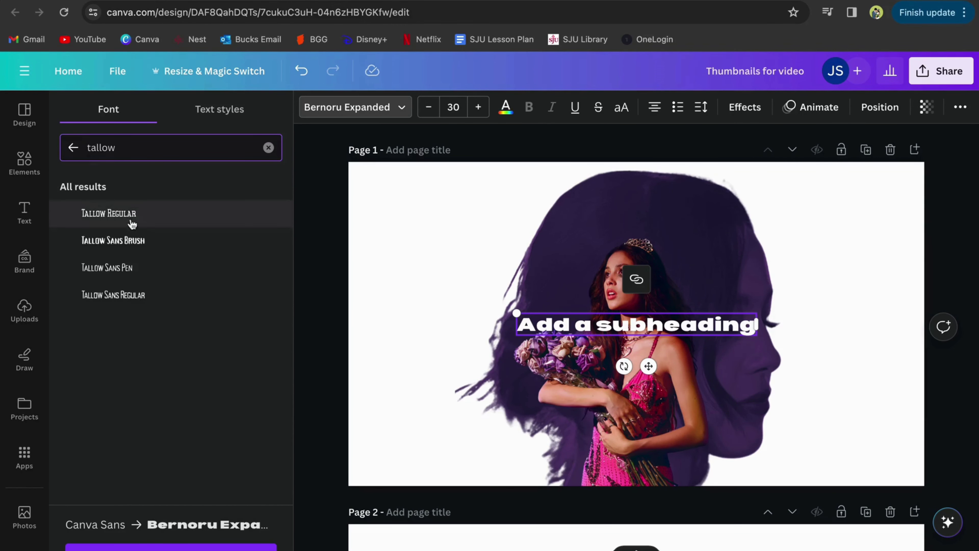
left_click(170, 241)
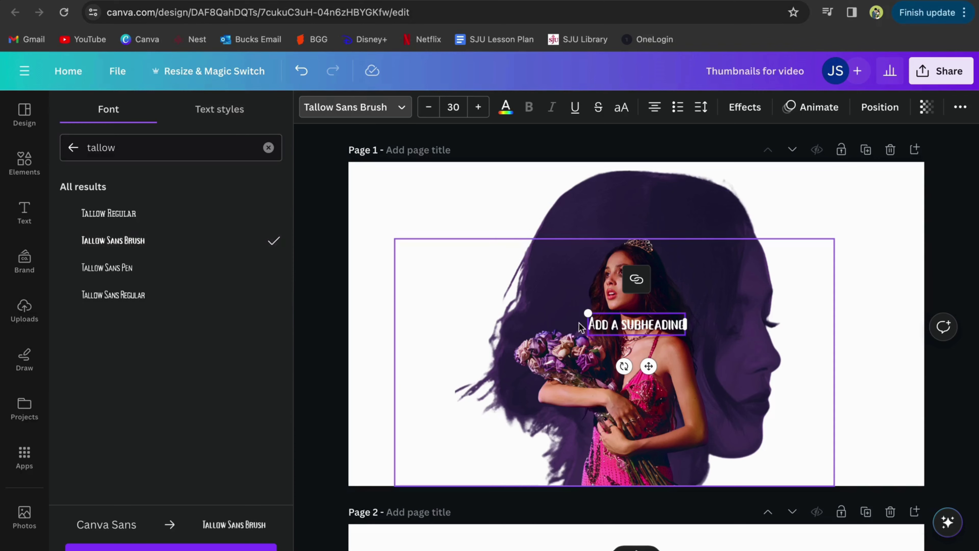
Enlarge the text and place it as "Olivia" left of the portrait, with a copy reading "Rodrigo" on the right.
left_click_drag(585, 311, 467, 257)
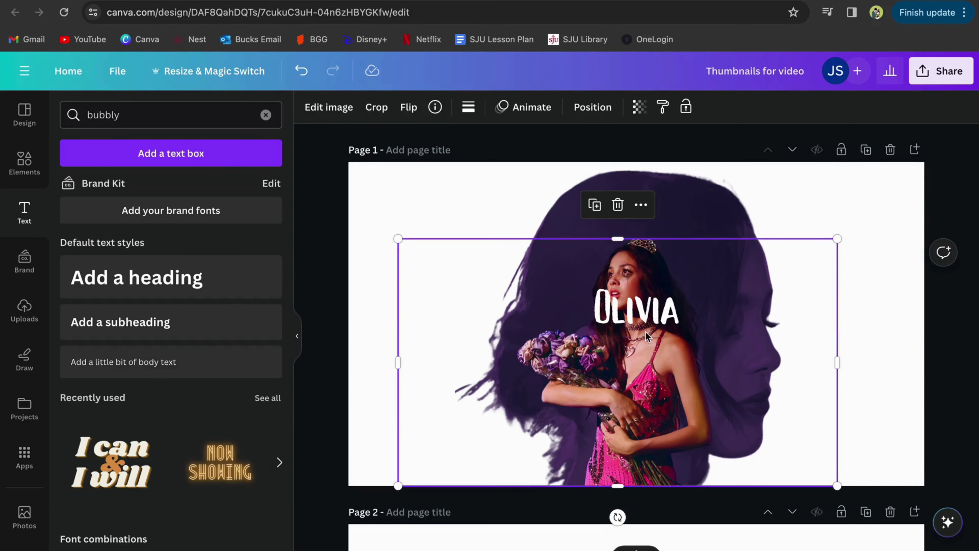
left_click(558, 306)
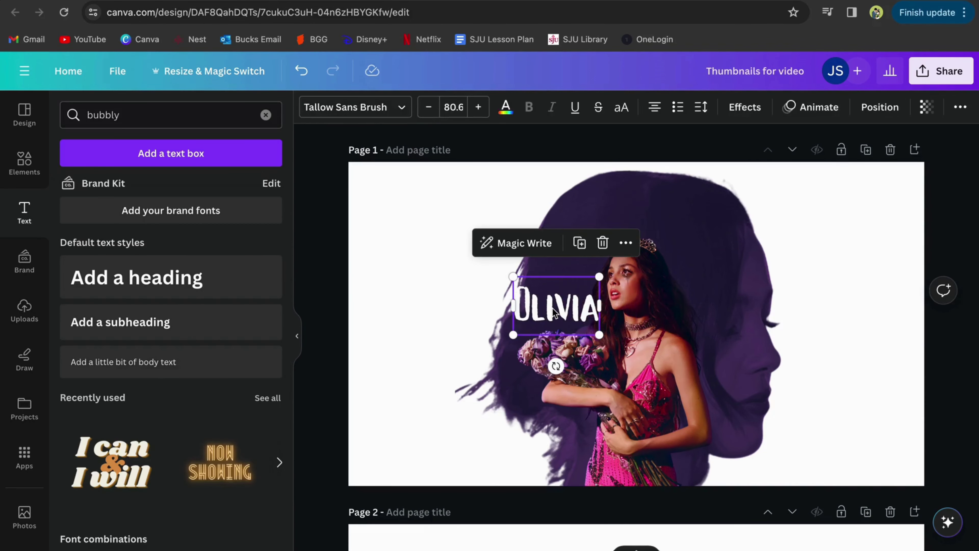
left_click_drag(567, 307, 756, 306)
double_click(756, 307)
type("RODE")
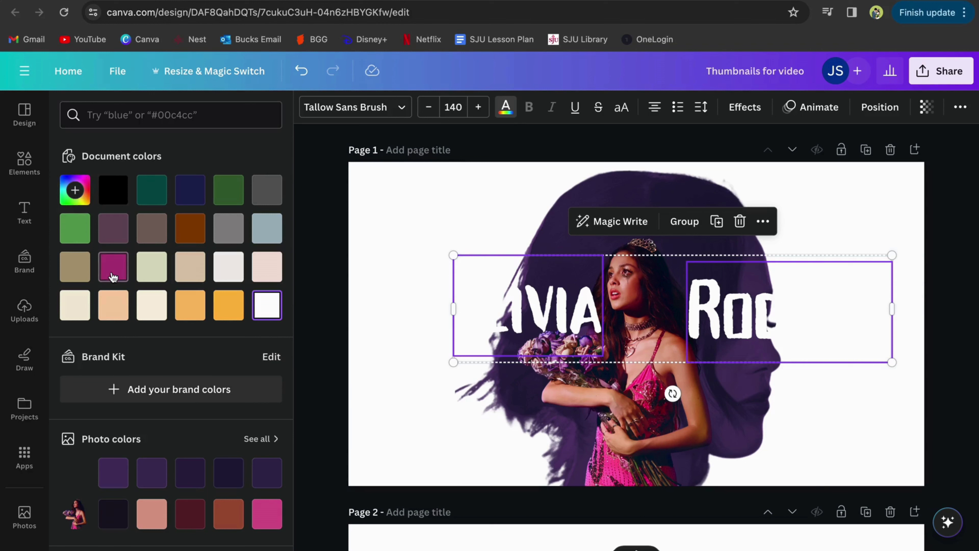
Recolour both title words magenta and move "Olivia" slightly up beside the portrait.
left_click(113, 275)
left_click_drag(483, 302, 475, 285)
left_click(474, 285)
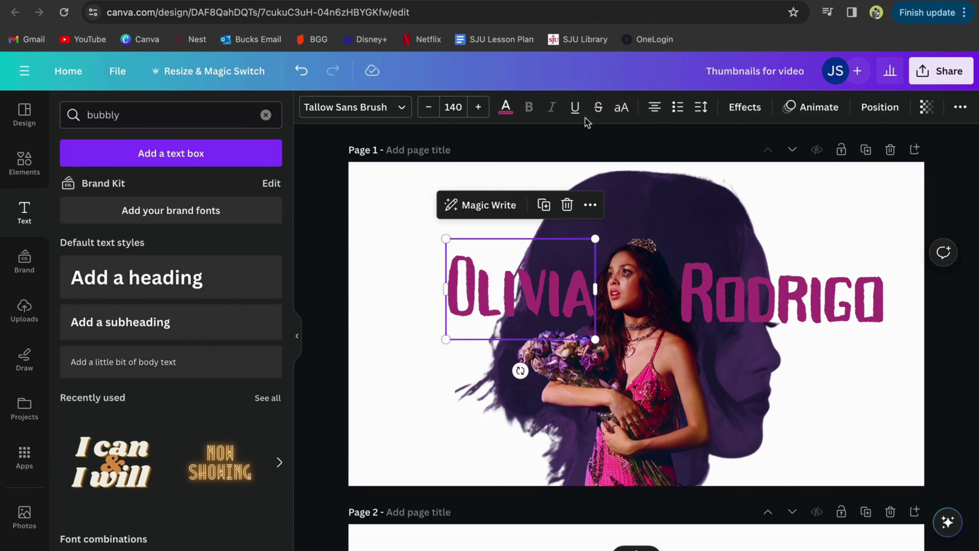
Apply the Shadow text effect to the "Olivia" and "Rodrigo" title words.
left_click(744, 107)
left_click(181, 215)
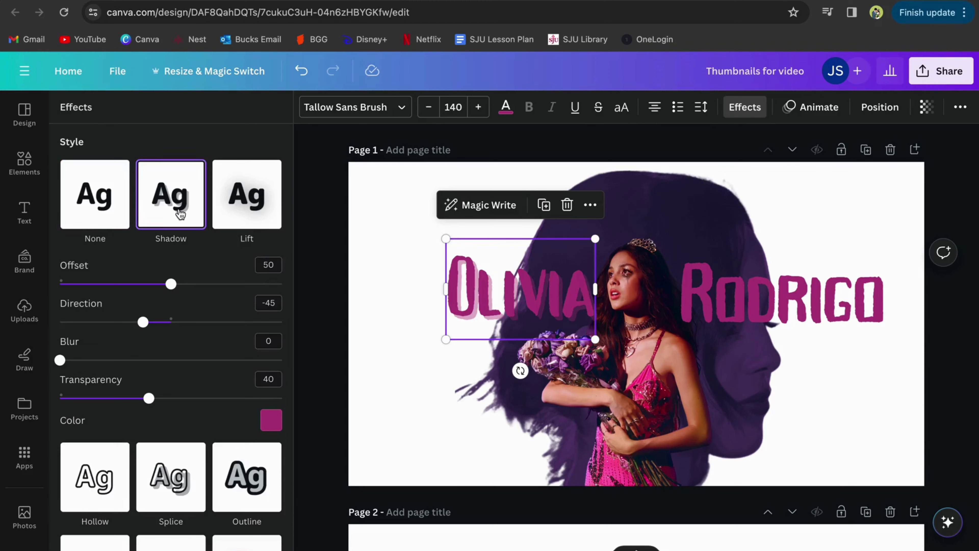
left_click(682, 303, "shift")
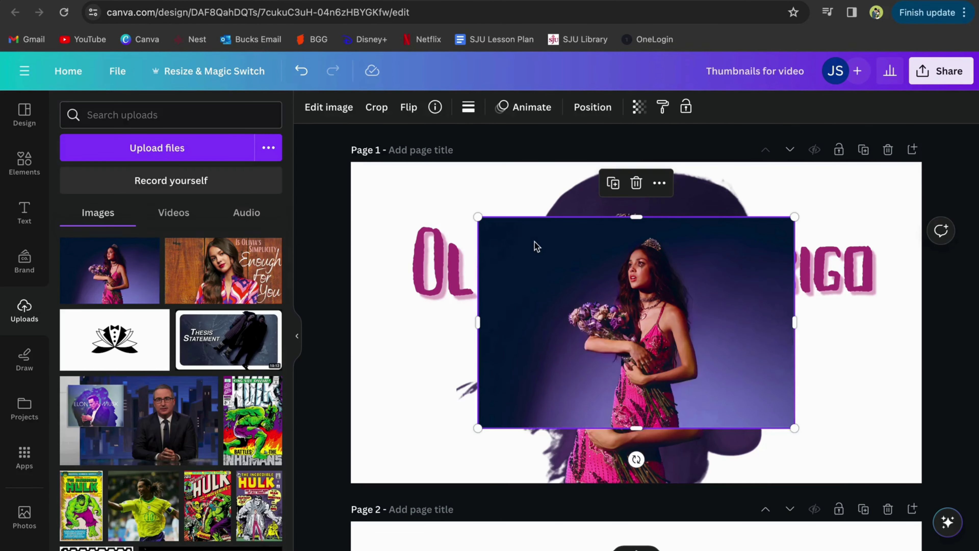
Enlarge the light purple gradient graphic to cover the whole page and send it to the back.
left_click_drag(536, 245, 383, 255)
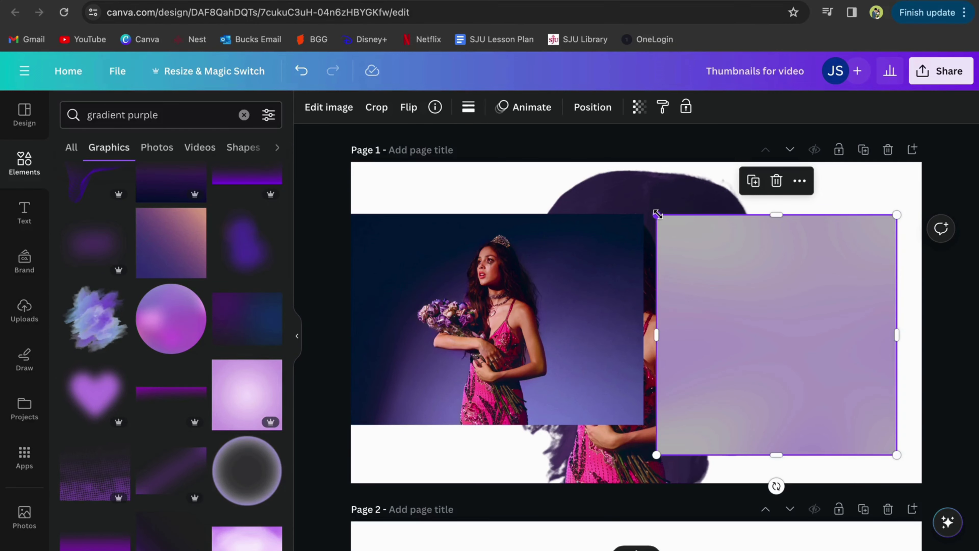
left_click_drag(658, 214, 389, 160)
left_click_drag(540, 336, 520, 343)
left_click(592, 107)
left_click(217, 170)
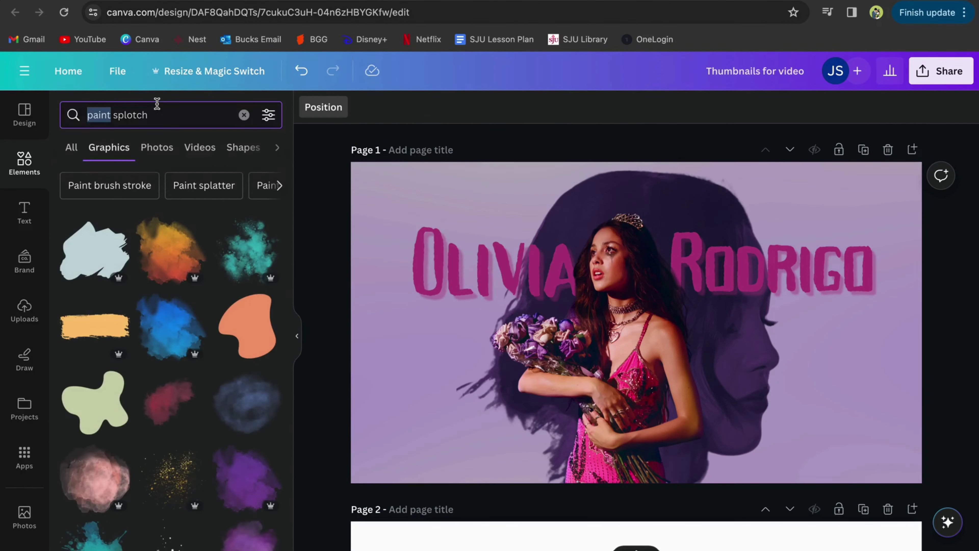
Search the graphics for "paint dots".
key("BackSpace")
key("BackSpace")
key("BackSpace")
key("BackSpace")
key("BackSpace")
key("BackSpace")
key("BackSpace")
type("dots")
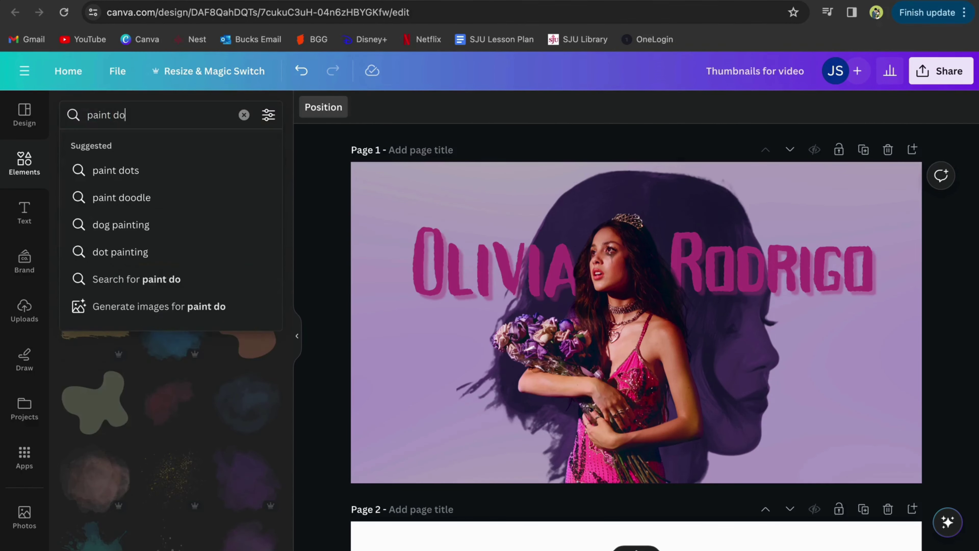
key("Return")
Try a white paint-dot splatter over the page's upper left and enlarge it across the design.
left_click(173, 247)
left_click_drag(728, 251, 537, 168)
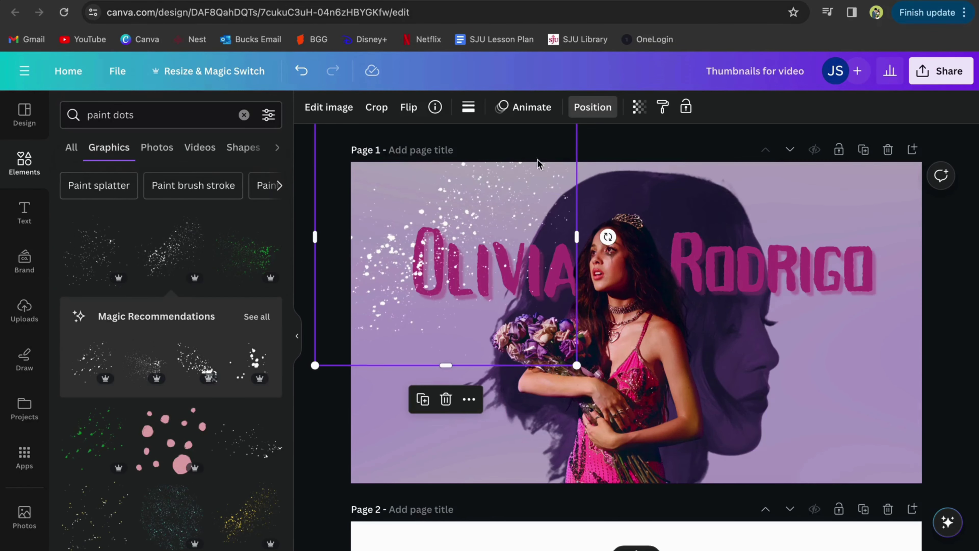
mouse_move(573, 366)
left_mouse_down()
mouse_move(751, 376)
mouse_move(575, 351)
mouse_move(886, 381)
left_mouse_up()
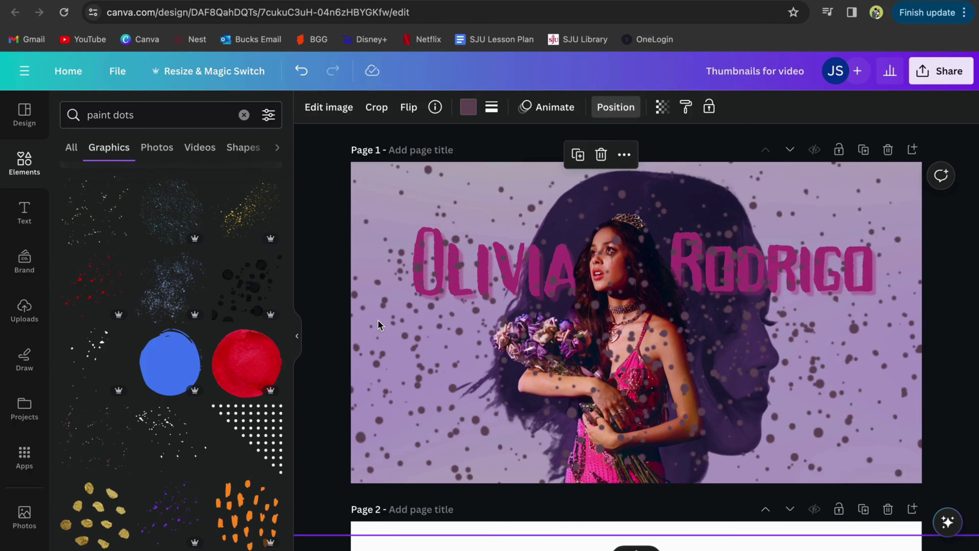
Set the purple paint-dots graphic's transparency to 34 and move it backward in the layer order.
left_click(663, 108)
left_click(571, 162)
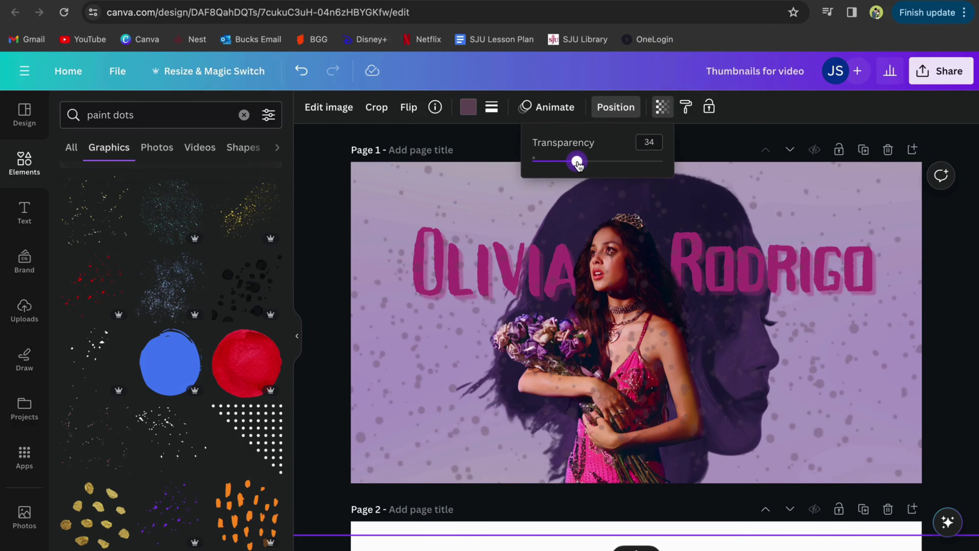
left_click(615, 107)
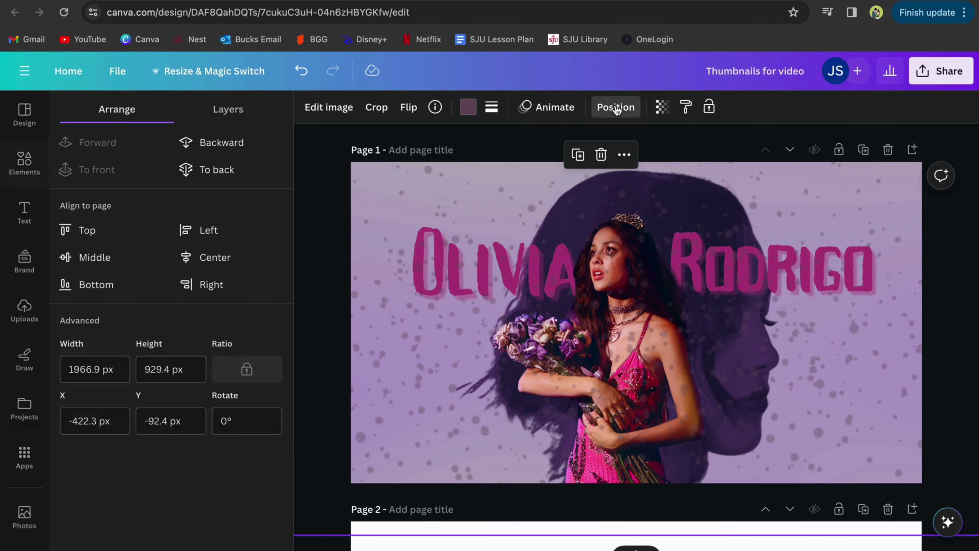
left_click(200, 149)
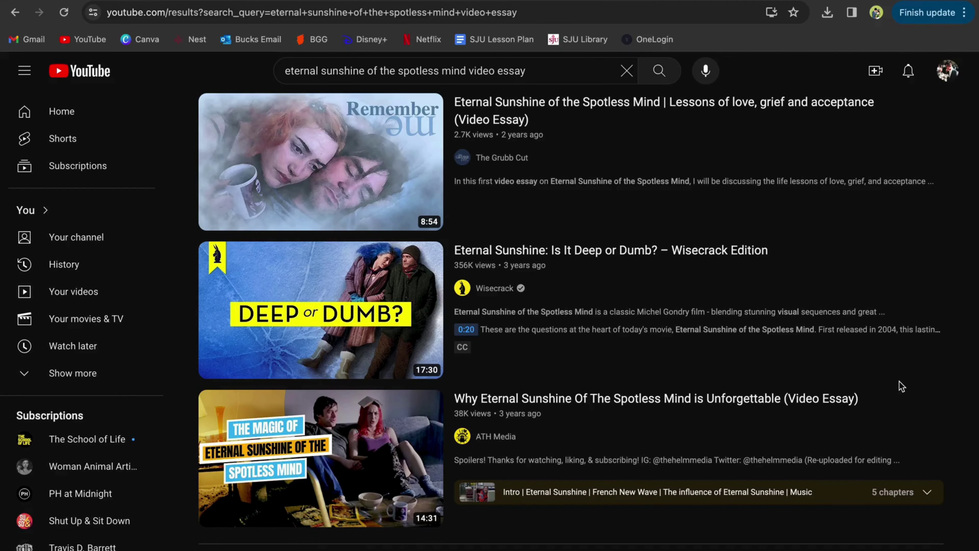
scroll(901, 386, "up", 10)
scroll(901, 386, "up", 3)
scroll(900, 386, "down", 4)
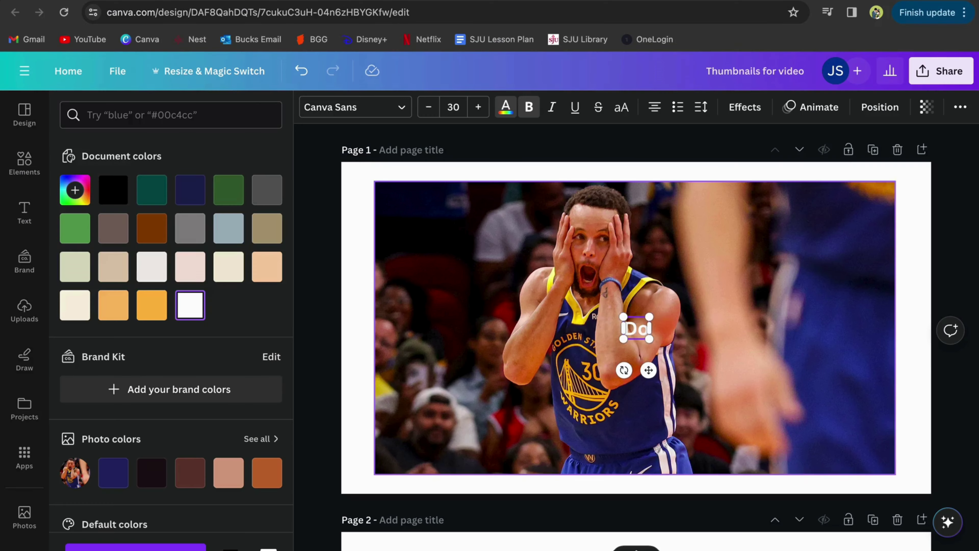
Enter the title "Does any of it add up?" over the basketball photo and set its lines in the Longway font.
type("es any of it add up?")
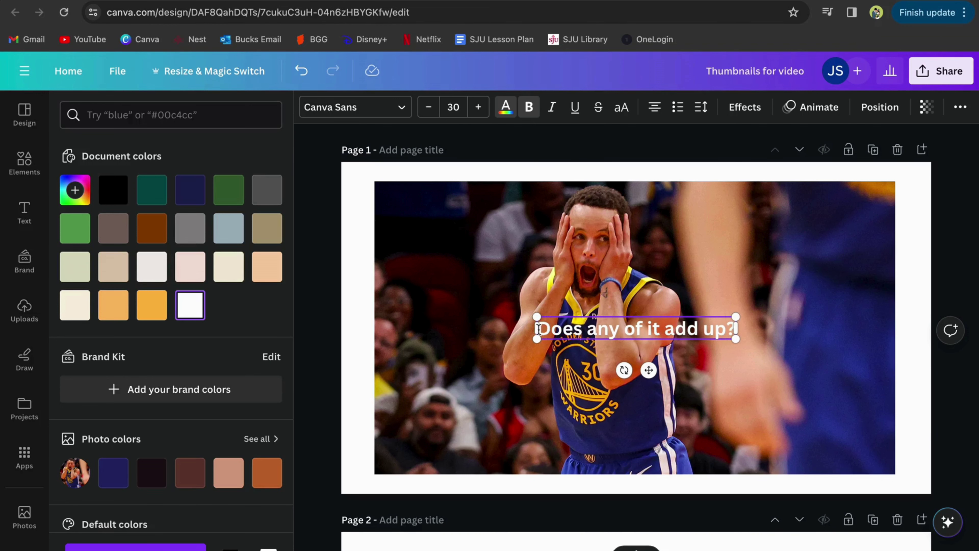
left_click_drag(538, 328, 679, 327)
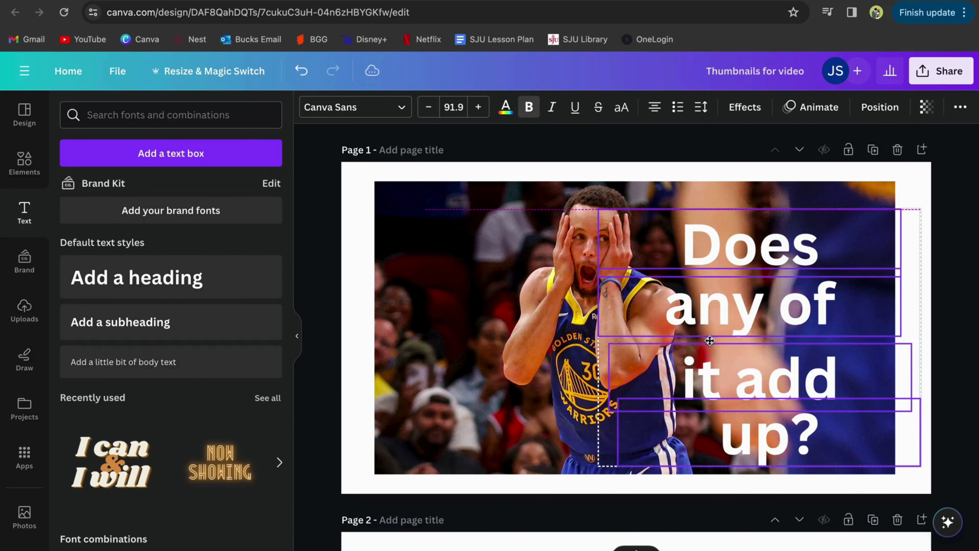
left_click(355, 107)
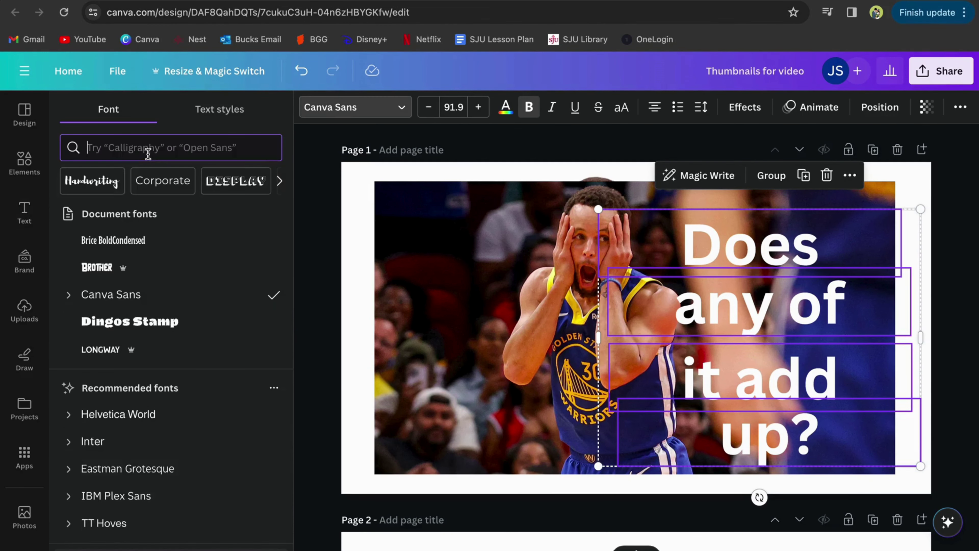
type("longway")
left_click(102, 214)
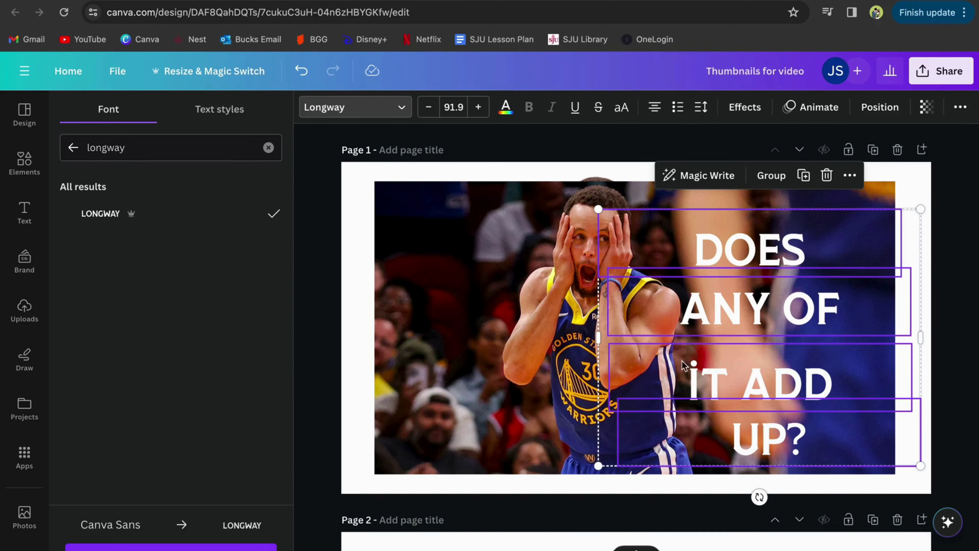
left_click(609, 337)
left_click(346, 311)
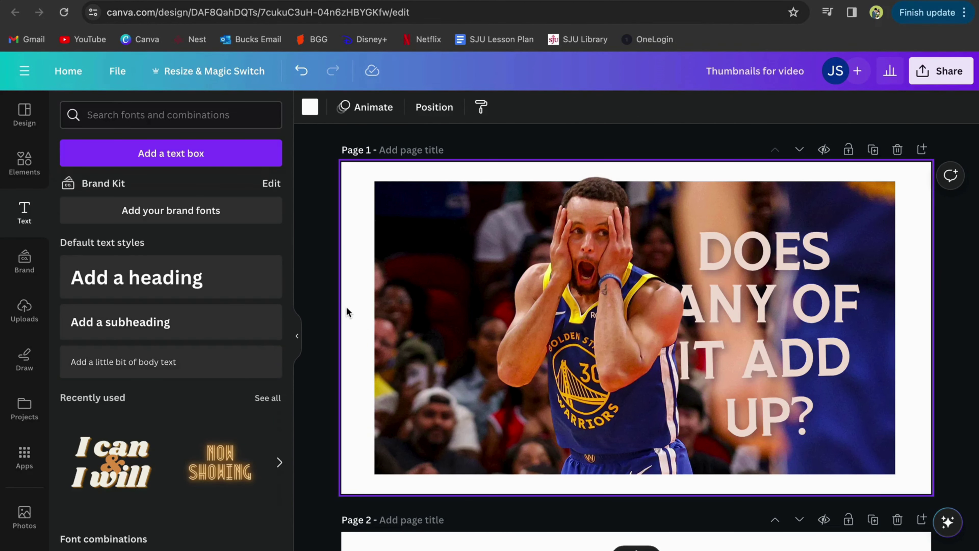
Delete the basketball background photo and place copies of a black corner-rounding shape at the page's four corners.
left_click(422, 471)
key("Delete")
left_click(634, 325)
left_click(635, 324)
left_click_drag(635, 325, 258, 157)
left_click_drag(339, 189, 381, 399)
left_click_drag(382, 482, 938, 494)
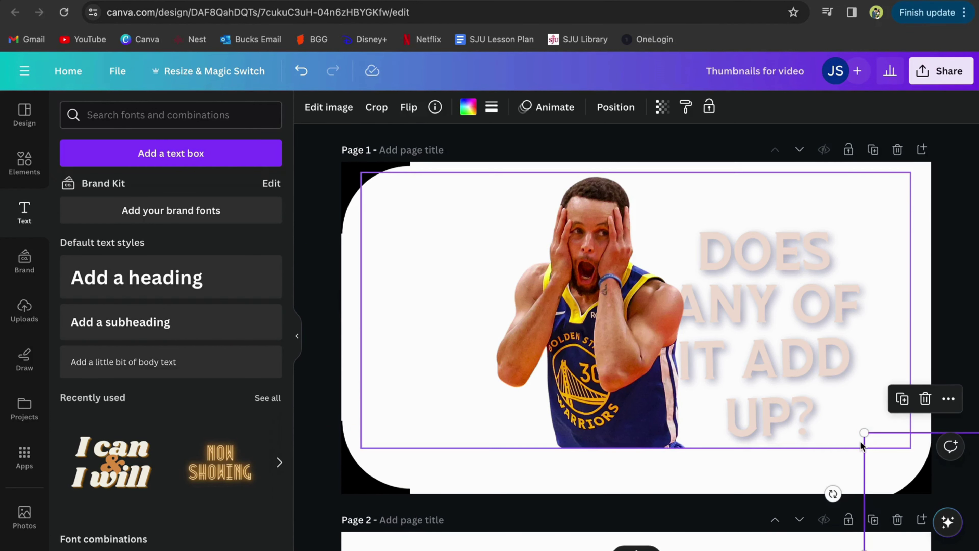
left_click_drag(864, 226, 922, 158)
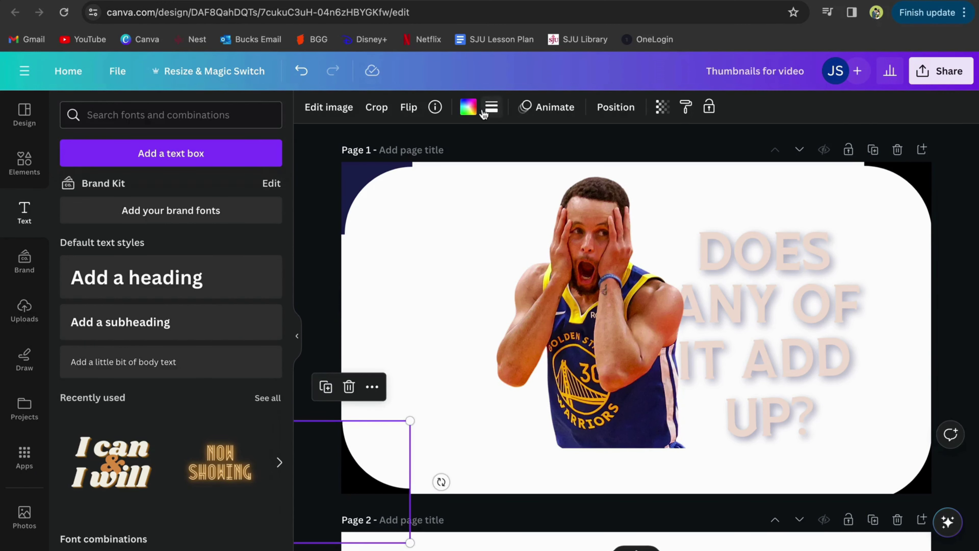
Recolour the black corner shapes dark navy blue.
left_click(477, 109)
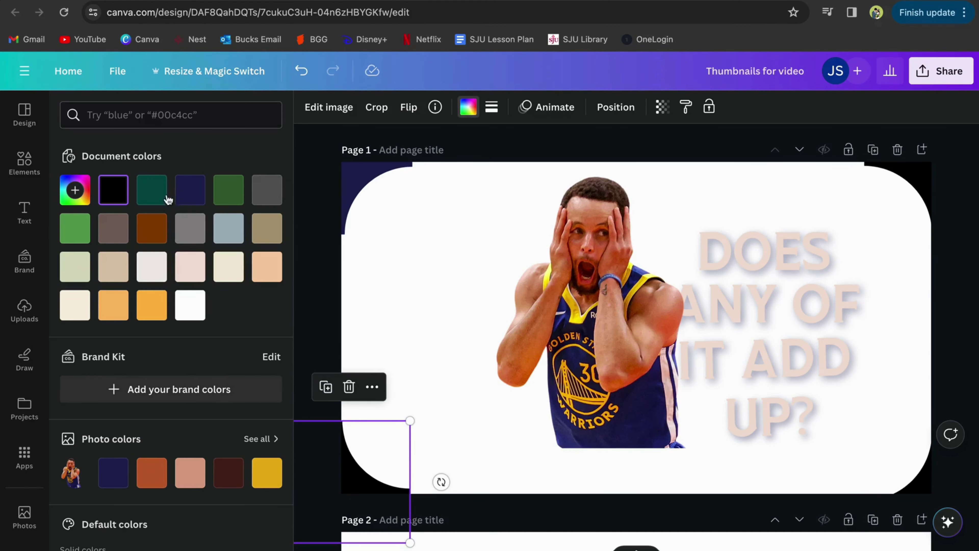
left_click(884, 176)
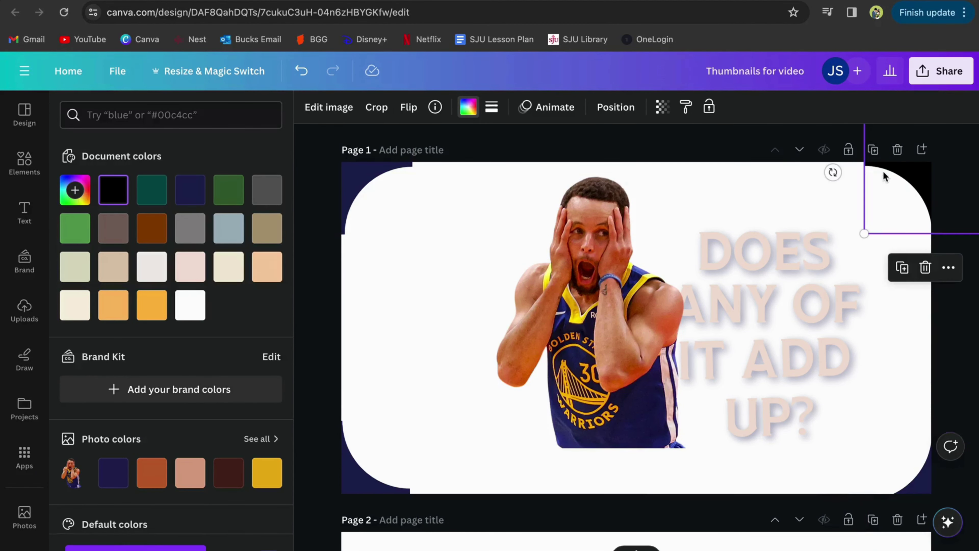
left_click(202, 195)
left_click(349, 332)
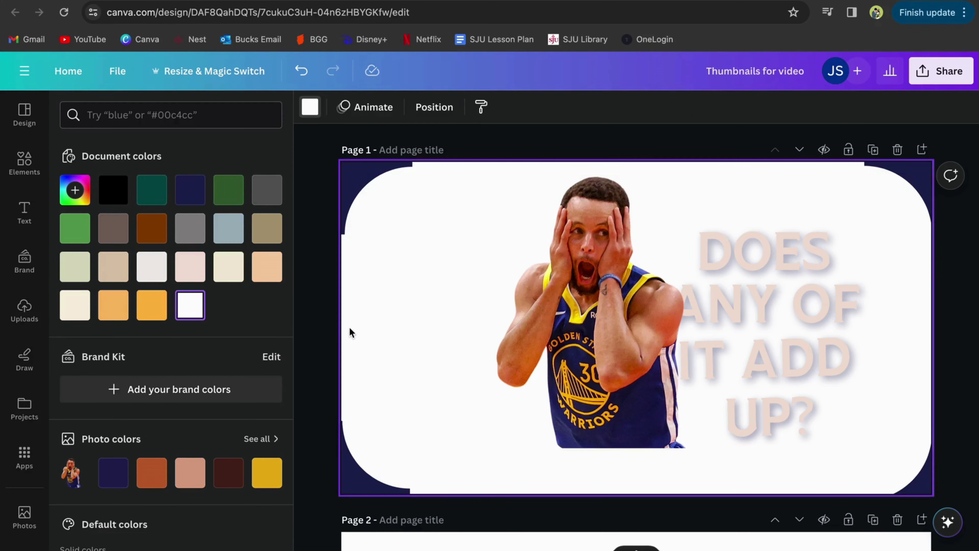
key("ctrl+a")
left_click(321, 326)
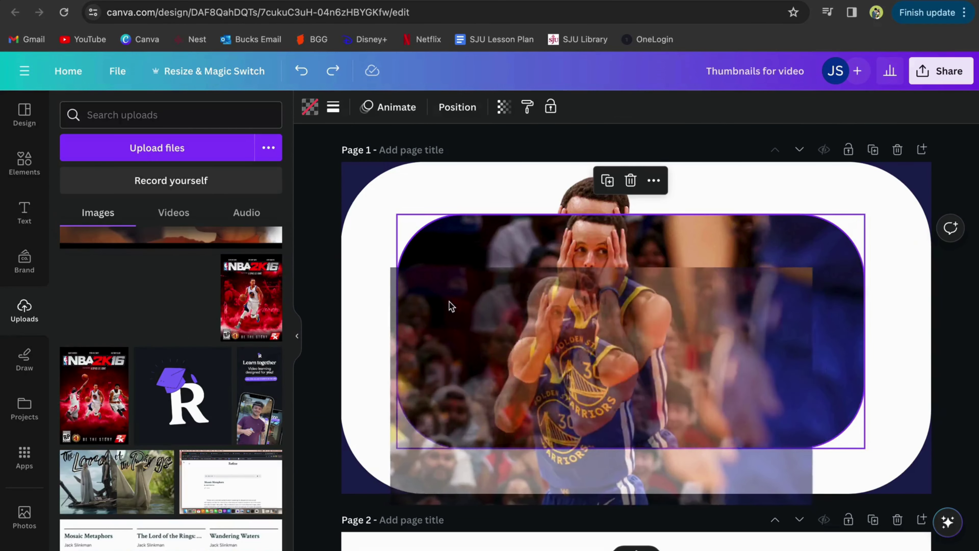
Align a duplicate of the rounded photo frame over the original and bring the cut-out player in front of it.
key("ctrl+d")
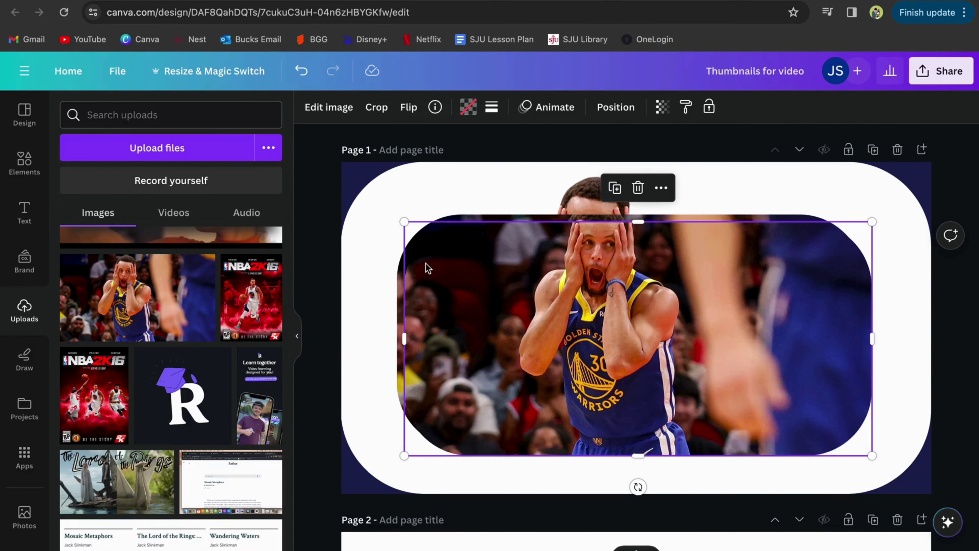
left_click_drag(488, 298, 484, 295)
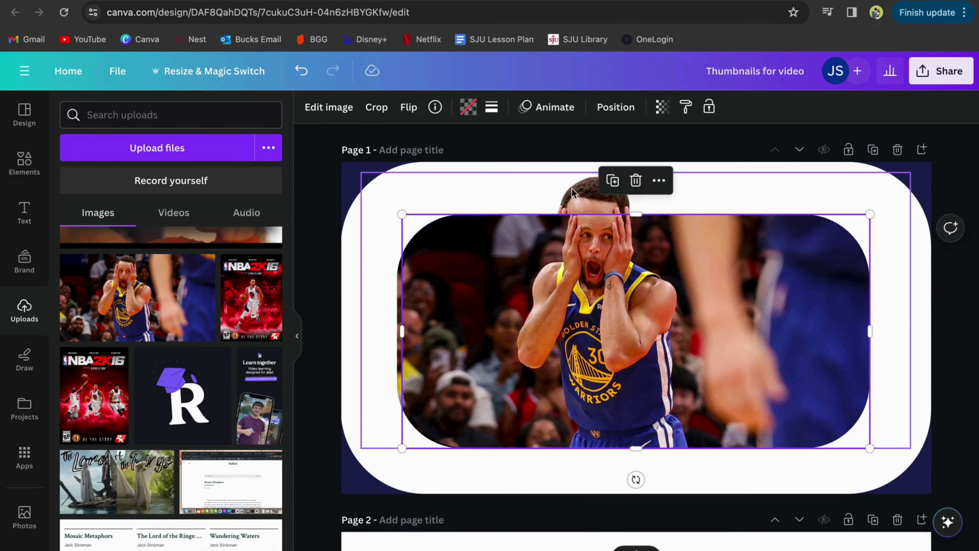
left_click(574, 195)
left_click(592, 107)
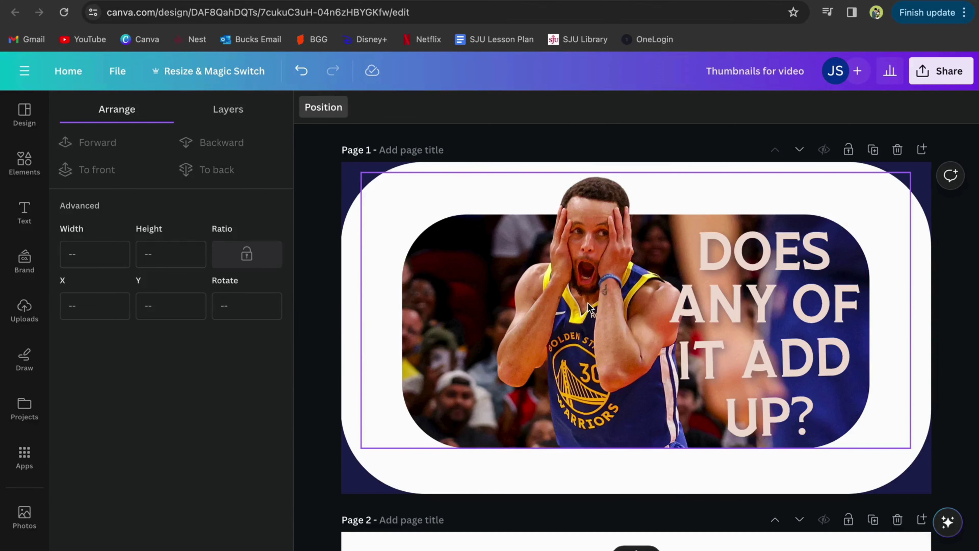
Bring the cut-out player in front of the title text.
left_click(589, 309)
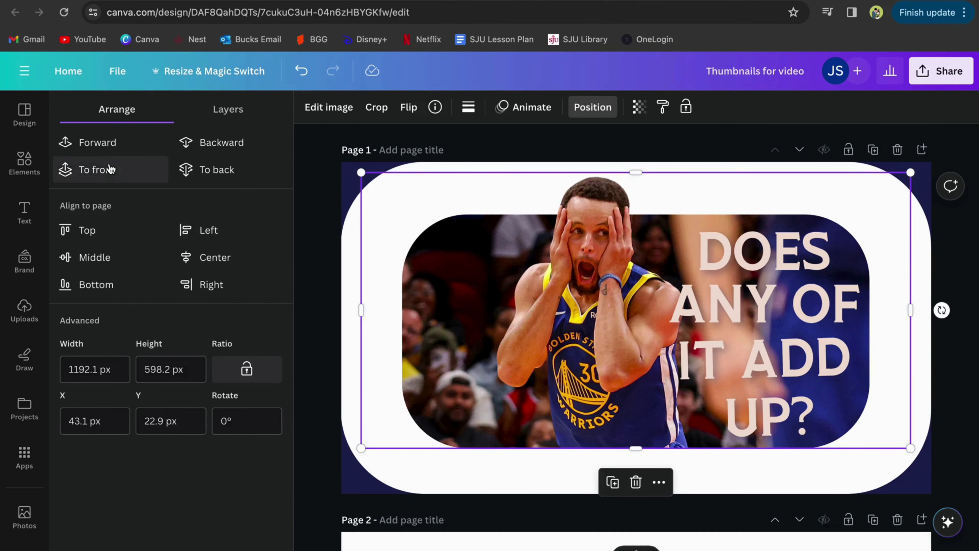
left_click(319, 285)
Search the graphics for "graphing paper" and add the cream hand-drawn grid sheet, discarding the other grid sheets tried.
left_click(25, 161)
left_click(65, 107)
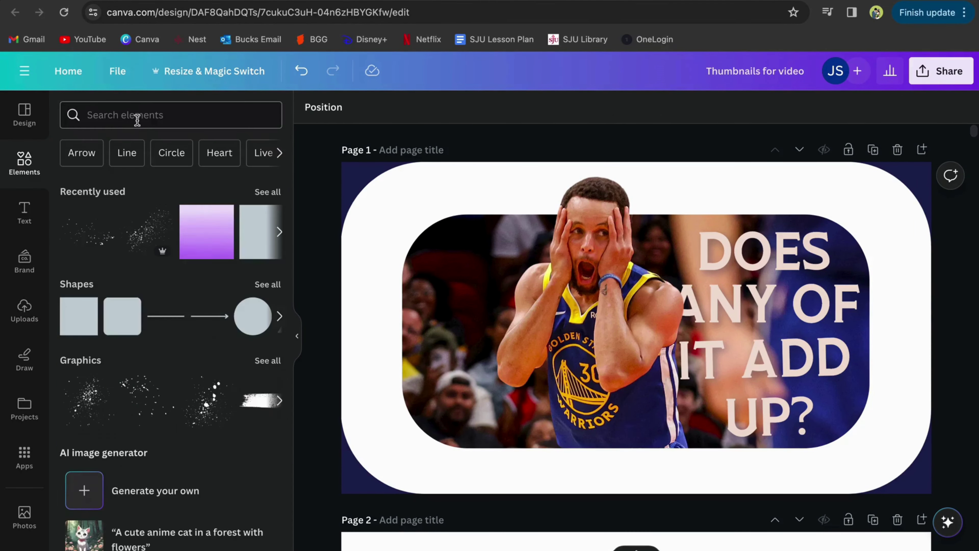
left_click(138, 115)
type("graphing paper")
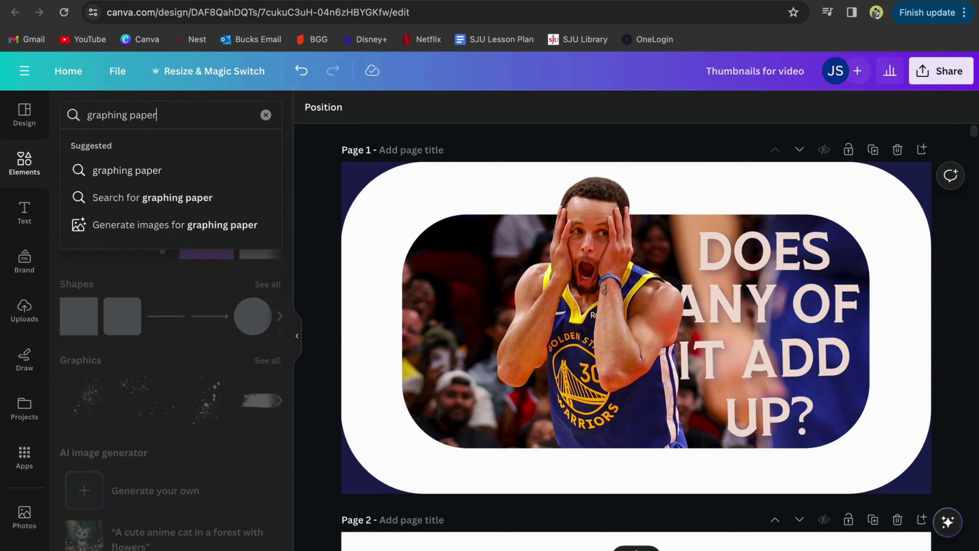
key("Return")
left_click(124, 151)
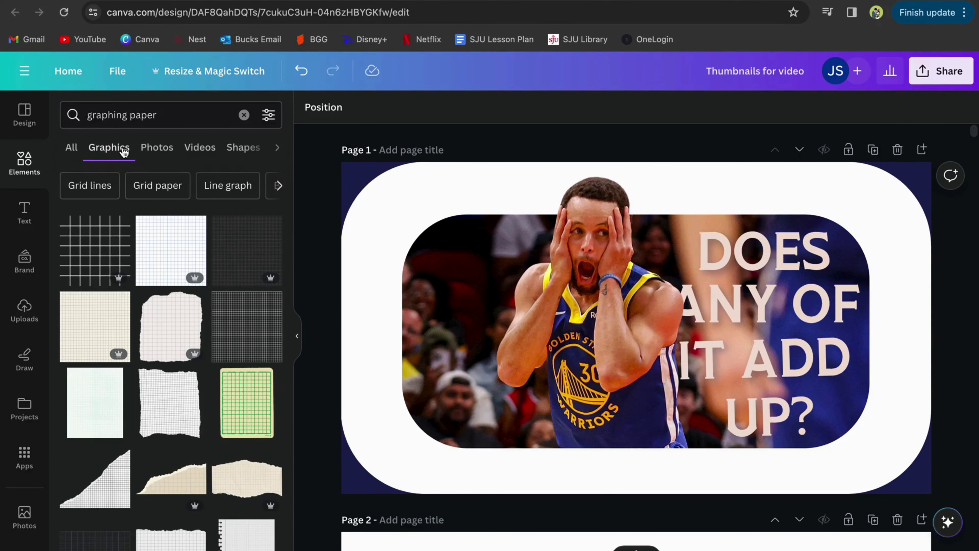
left_click(92, 335)
key("Delete")
left_click(179, 253)
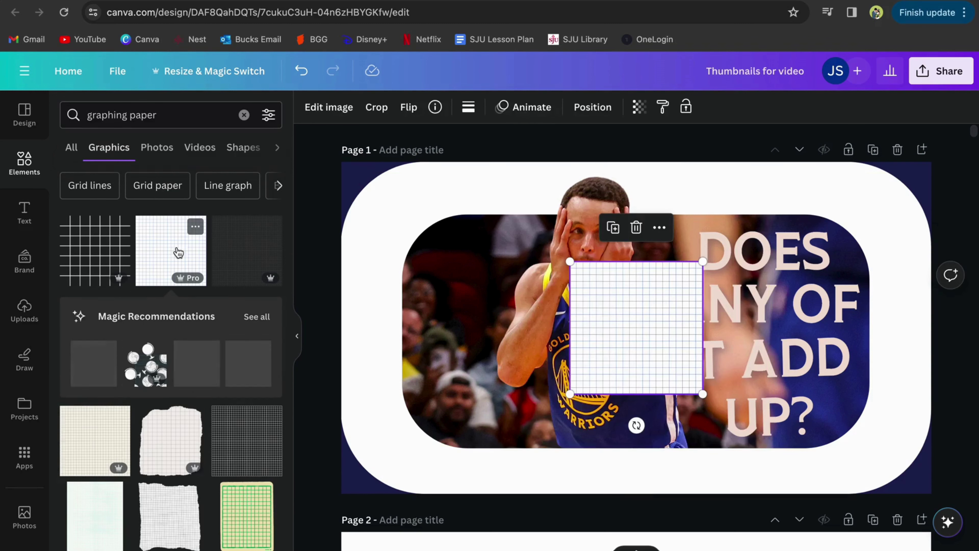
left_click_drag(555, 336, 548, 337)
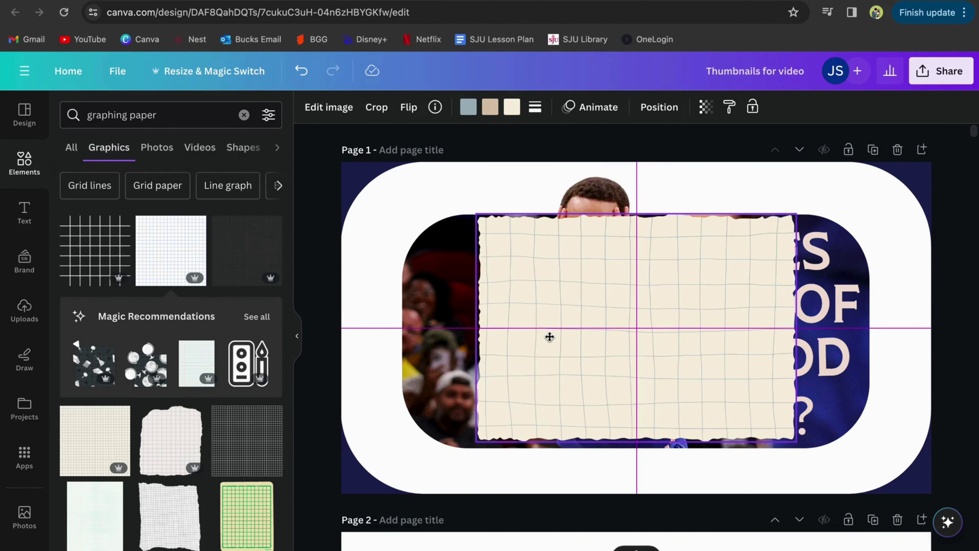
key("Delete")
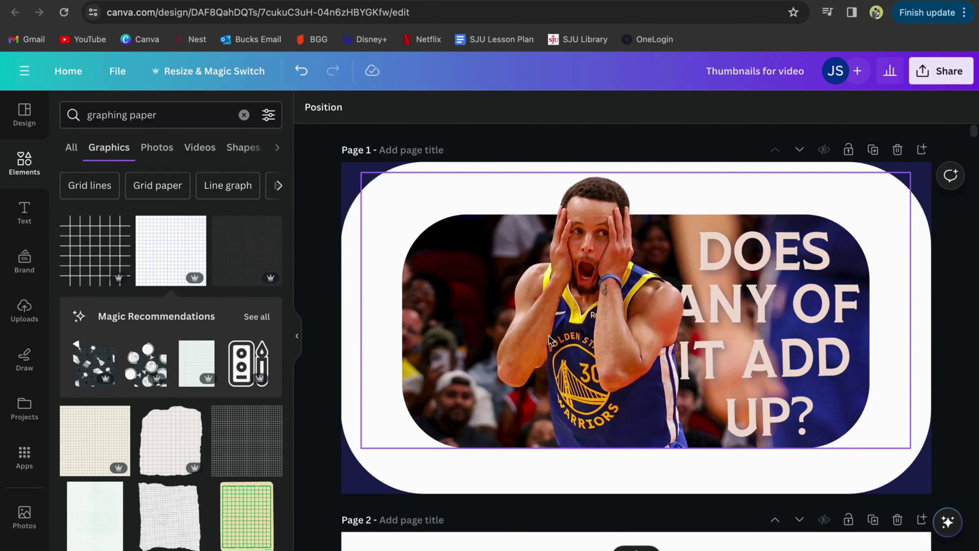
key("ctrl+z")
Enlarge the cream grid sheet to span the whole page and send it behind all other elements.
left_click_drag(475, 215, 311, 127)
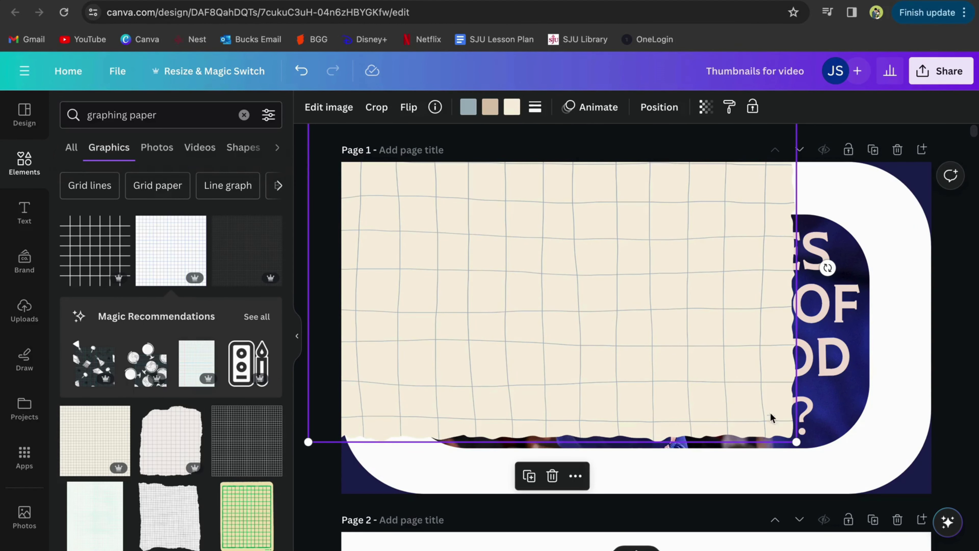
left_click_drag(796, 442, 940, 544)
left_click(659, 107)
left_click(214, 169)
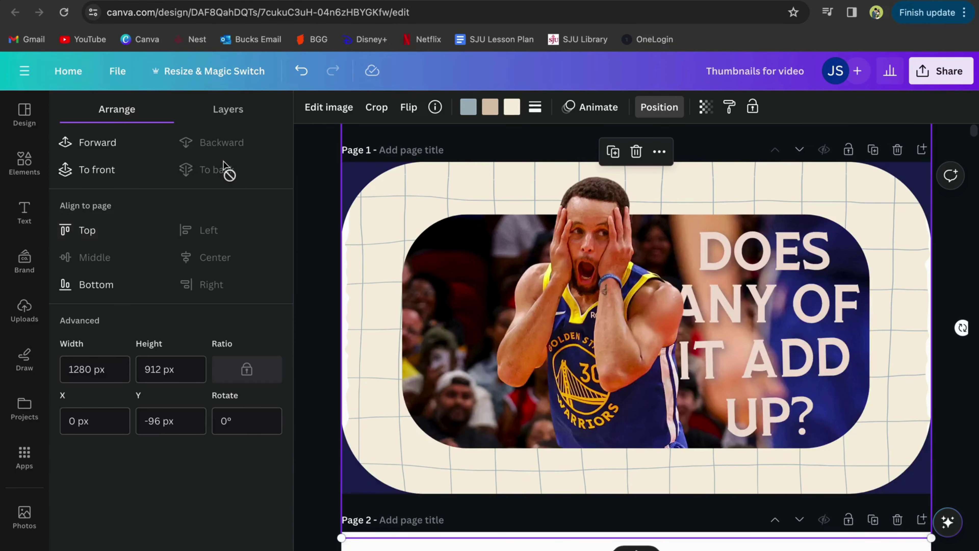
left_click(329, 265)
Search the graphics for "math equation" and place a navy handwritten y = mx + b above the photo, beside the player's head.
triple_click(136, 112)
type("math equation")
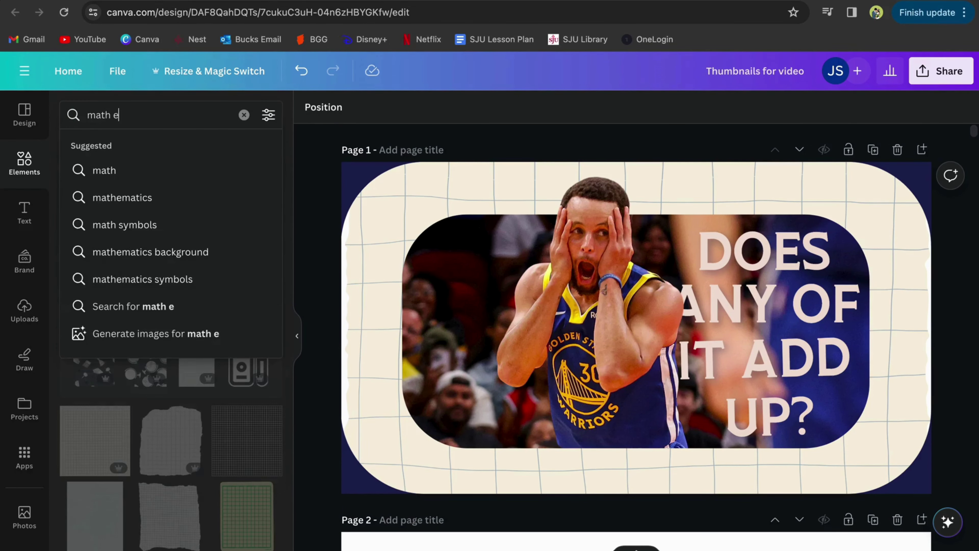
key("Return")
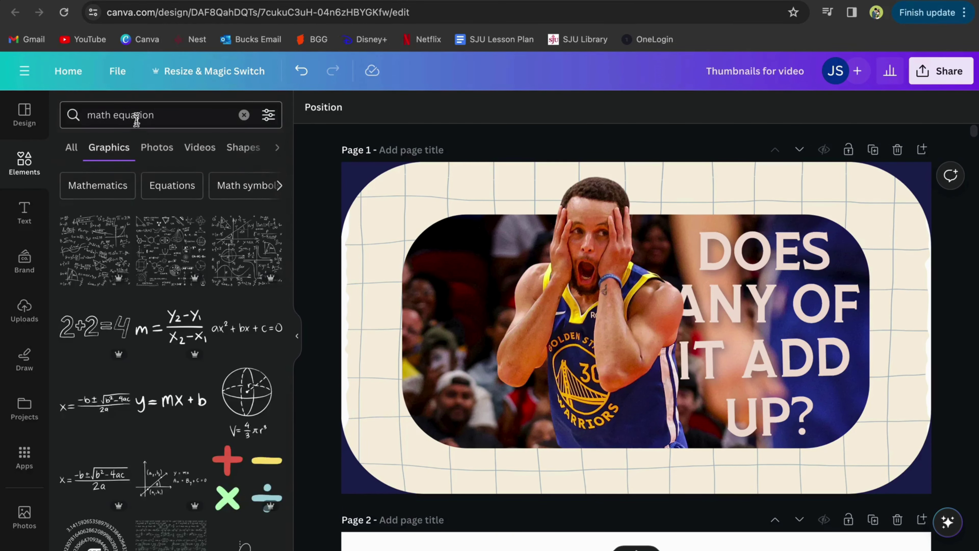
left_click(157, 328)
left_click_drag(729, 284, 744, 181)
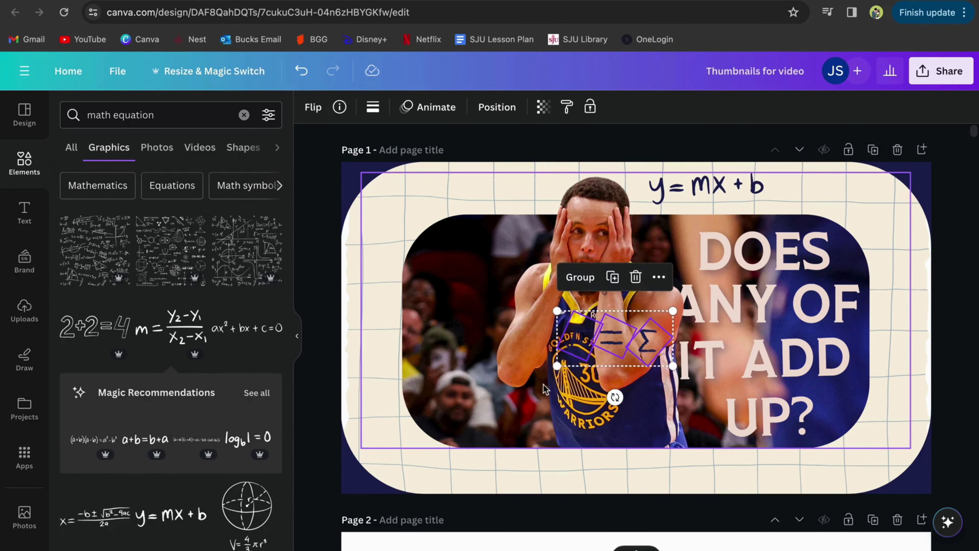
Arrange the handwritten square root, sigma and equals symbols above the photo on the other side of the player's head.
left_click_drag(578, 347, 459, 192)
left_click(606, 331)
left_click_drag(677, 332, 548, 189)
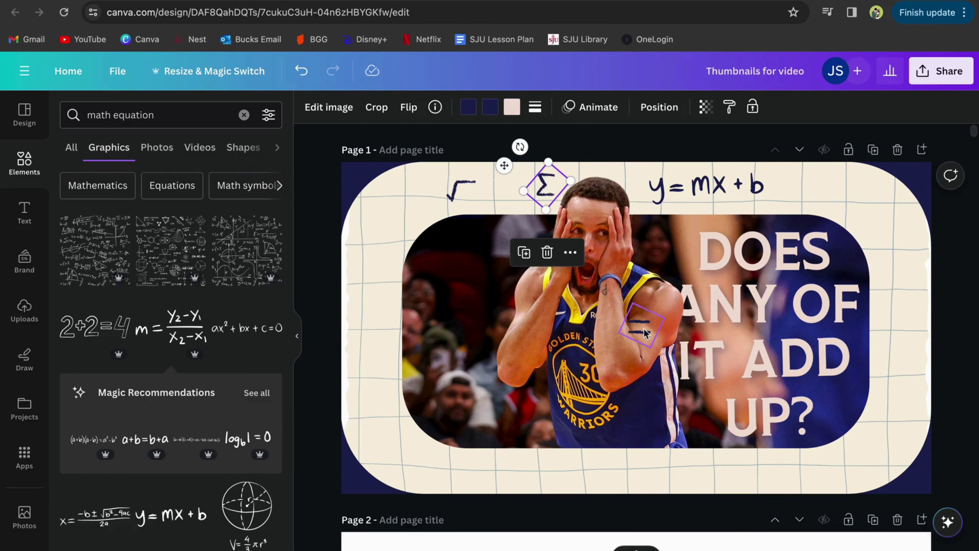
left_click_drag(646, 333, 518, 195)
left_click(329, 305)
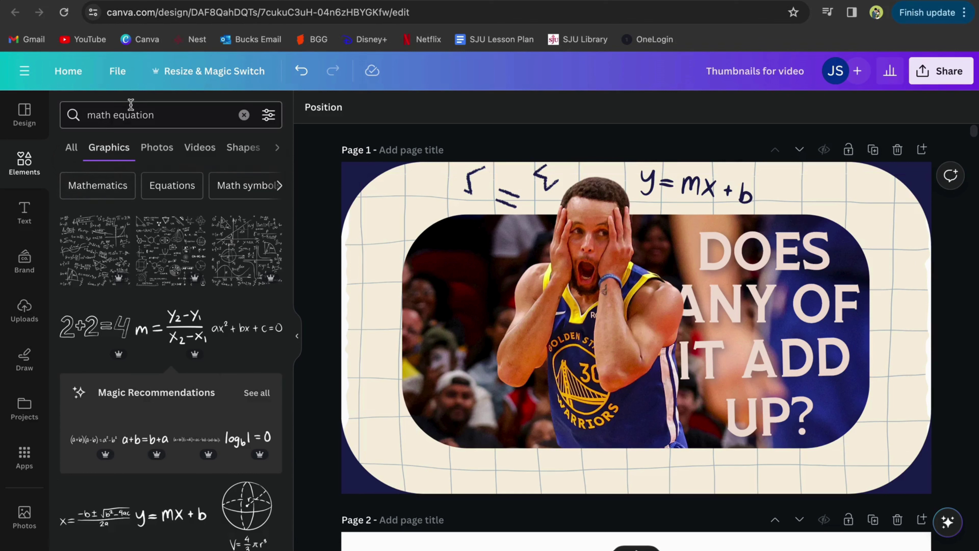
Add an orange "pencil" graphic over the photo frame's lower-right corner and rotate it so its tip points upward.
type("pencil vector")
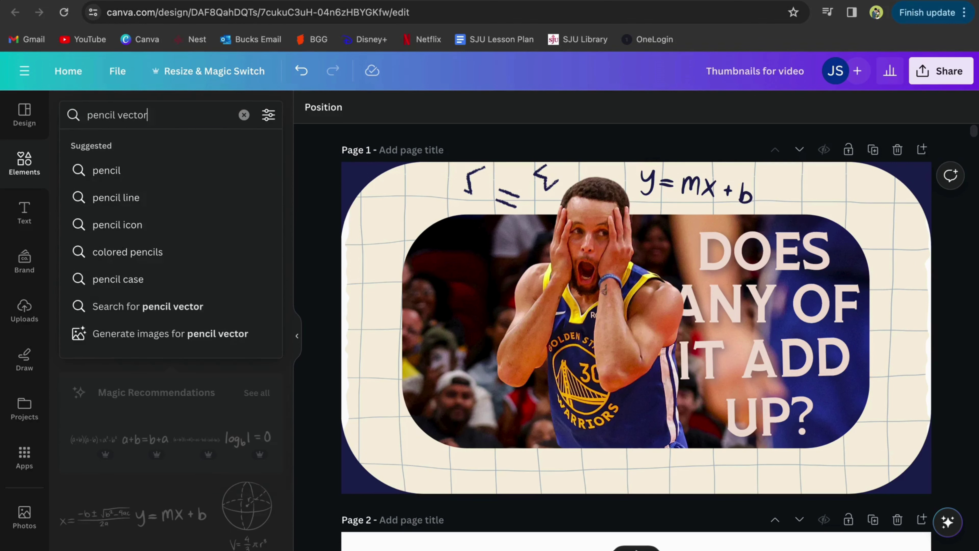
key("Return")
key("BackSpace")
key("Return")
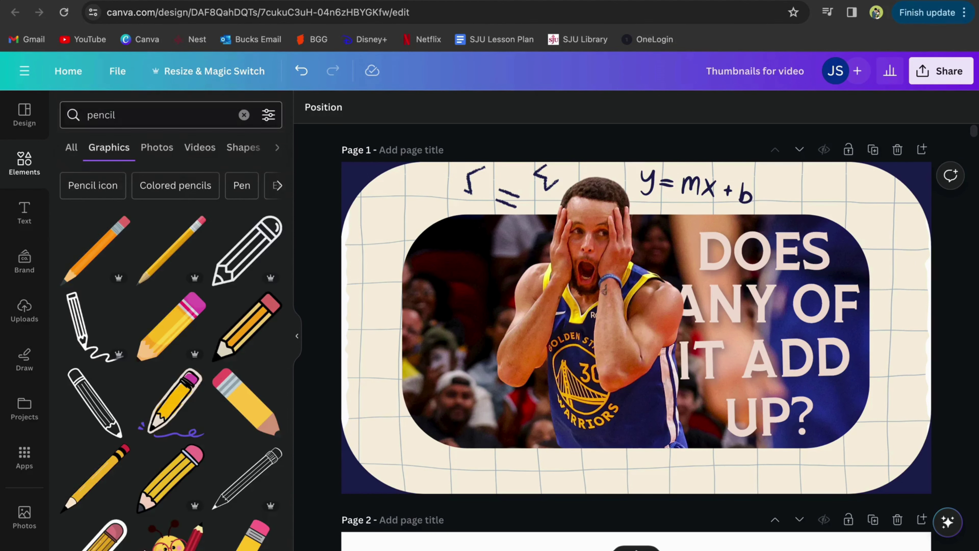
left_click(96, 249)
left_click_drag(639, 342, 848, 428)
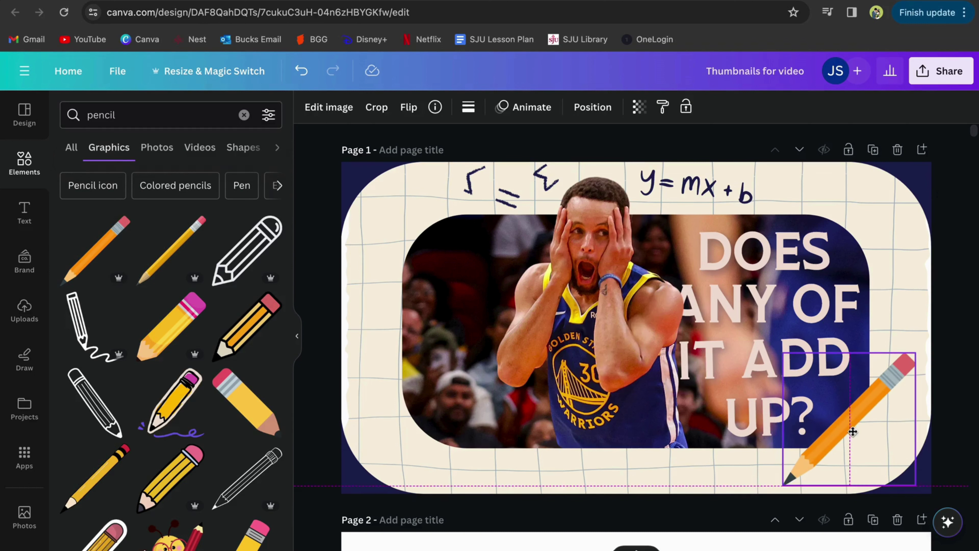
key("Delete")
left_click(97, 249)
left_click_drag(649, 361, 861, 461)
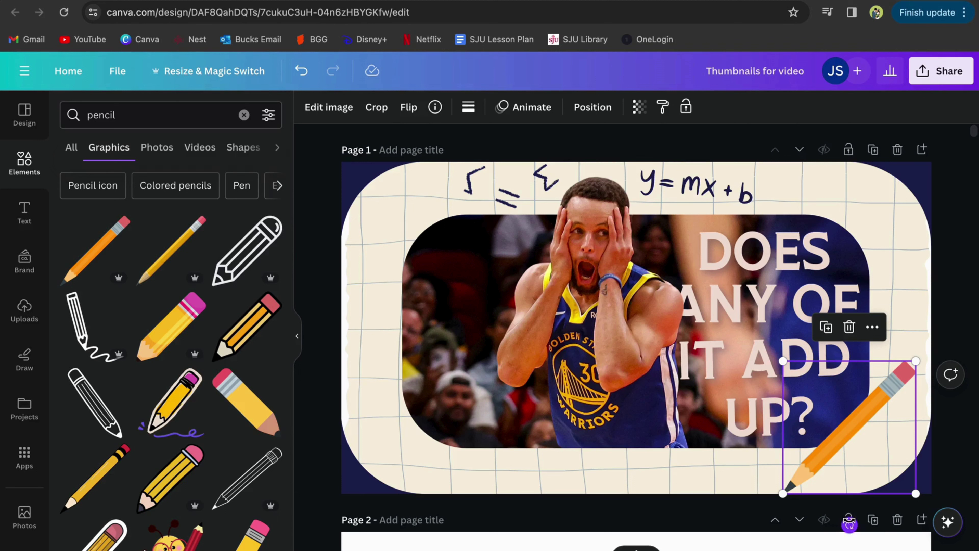
mouse_move(849, 524)
left_mouse_down()
mouse_move(867, 328)
mouse_move(852, 316)
left_mouse_up()
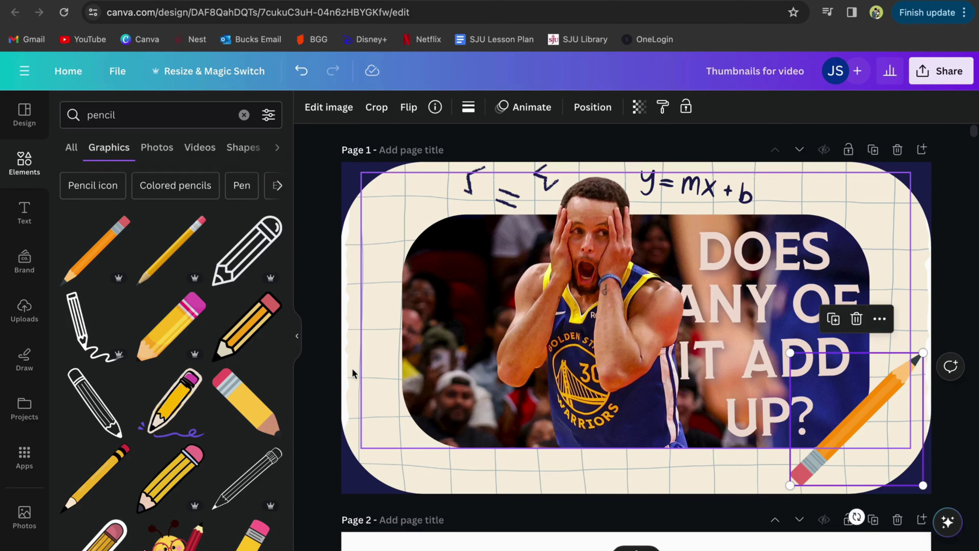
left_click(338, 368)
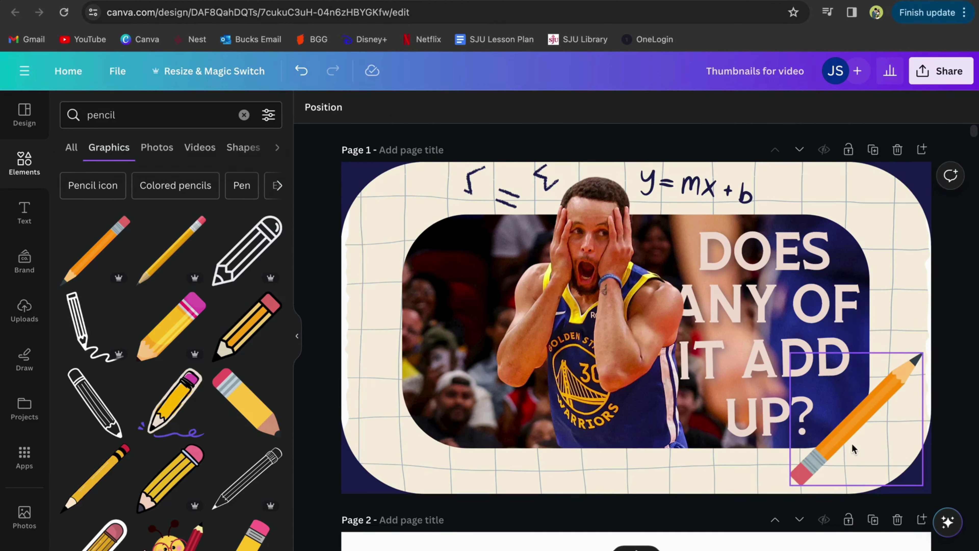
Search the graphics for "paint dots" and place gold and white speckles over the left part of the basketball photo.
left_click(244, 114)
type("paint dots")
key("Return")
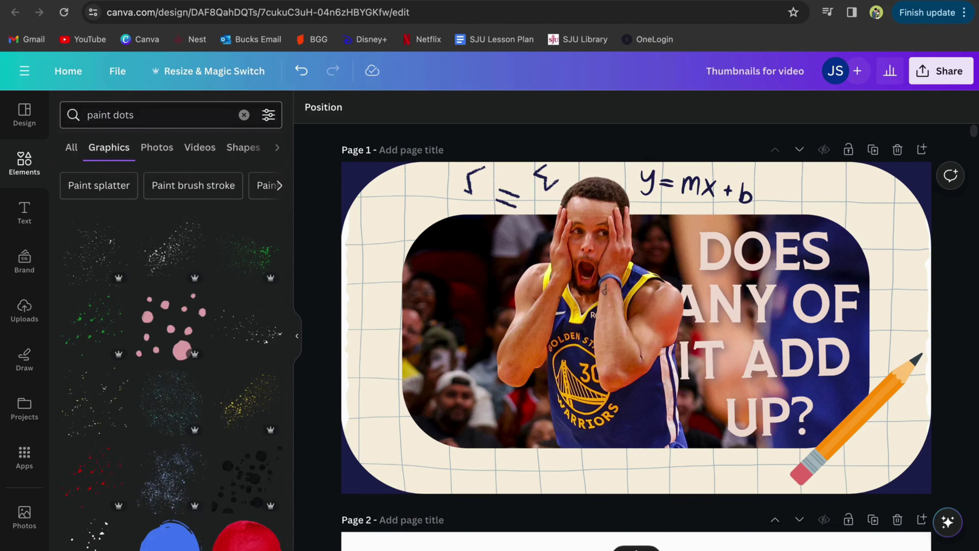
left_click(184, 328)
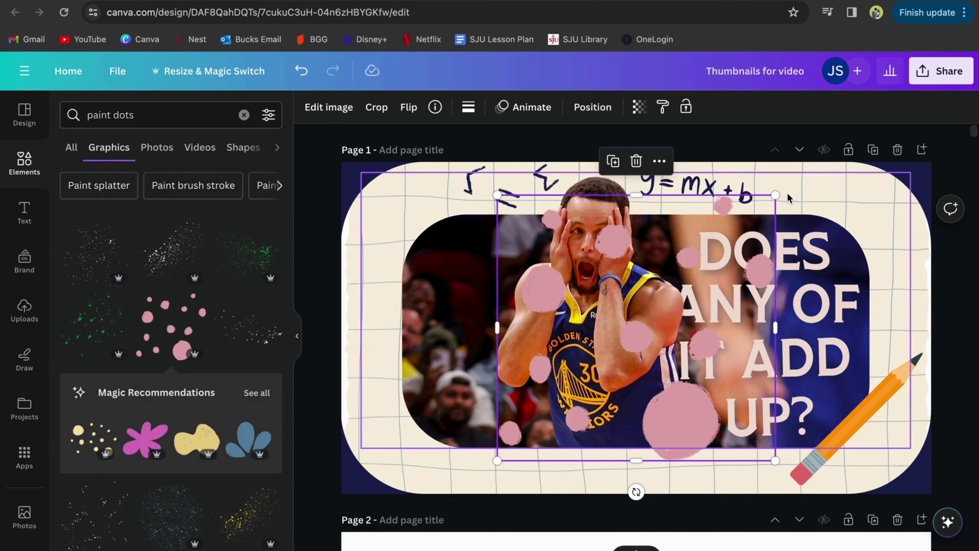
mouse_move(776, 213)
left_mouse_down()
mouse_move(623, 328)
mouse_move(596, 365)
left_mouse_up()
left_click_drag(541, 411, 469, 267)
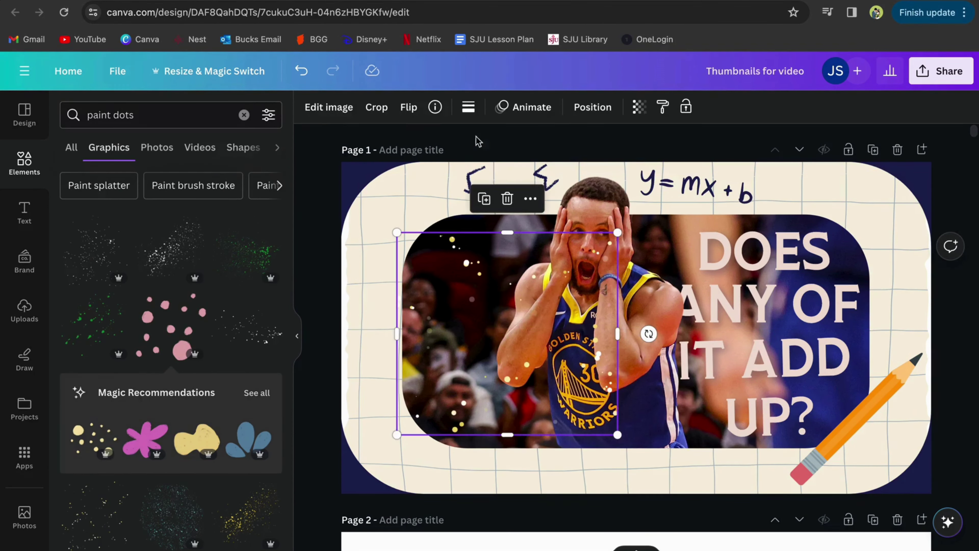
Place a speckle copy rotated 90° over the photo's right part and layer the speckles behind the player.
left_click(590, 114)
left_click(736, 392)
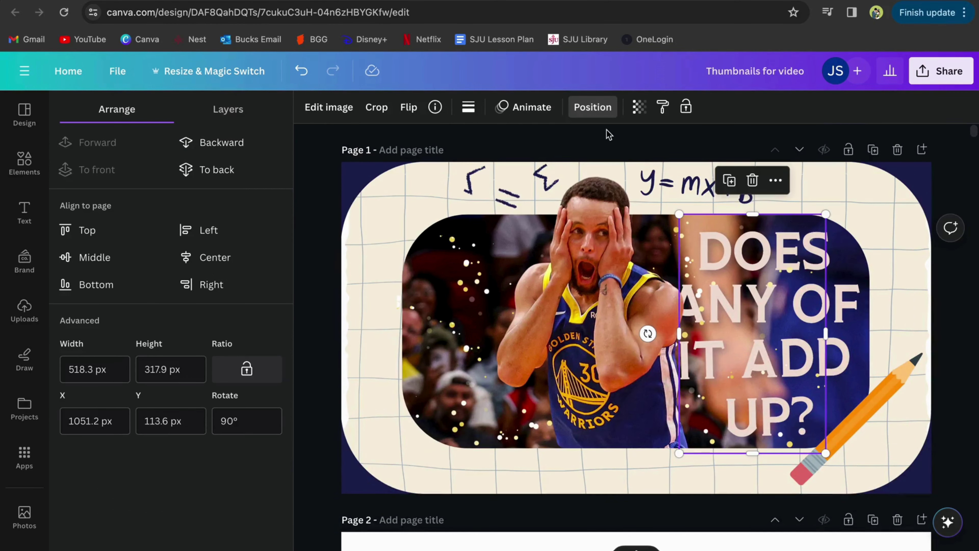
left_click(181, 172)
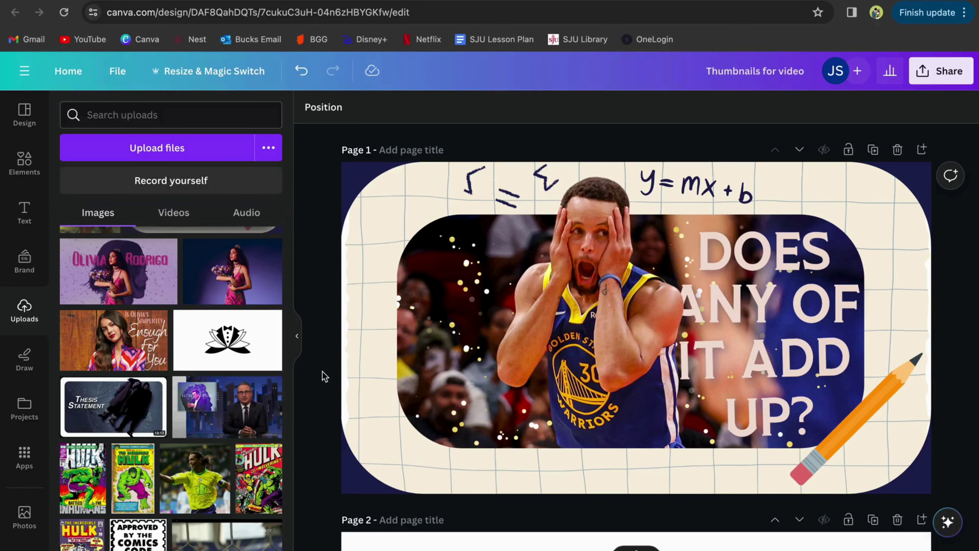
Select every element of the finished basketball thumbnail on page 1 and delete them all.
left_click_drag(357, 159, 925, 486)
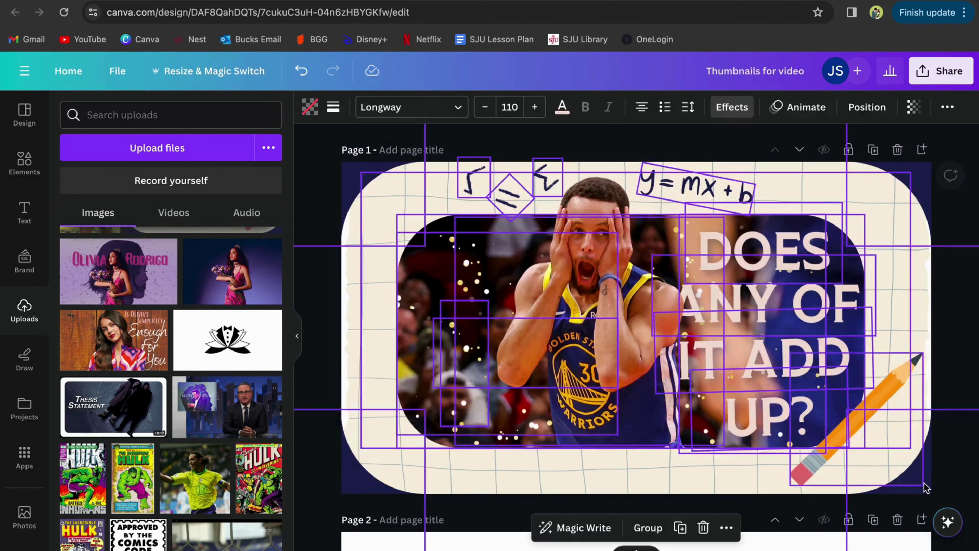
key("Delete")
key("Delete")
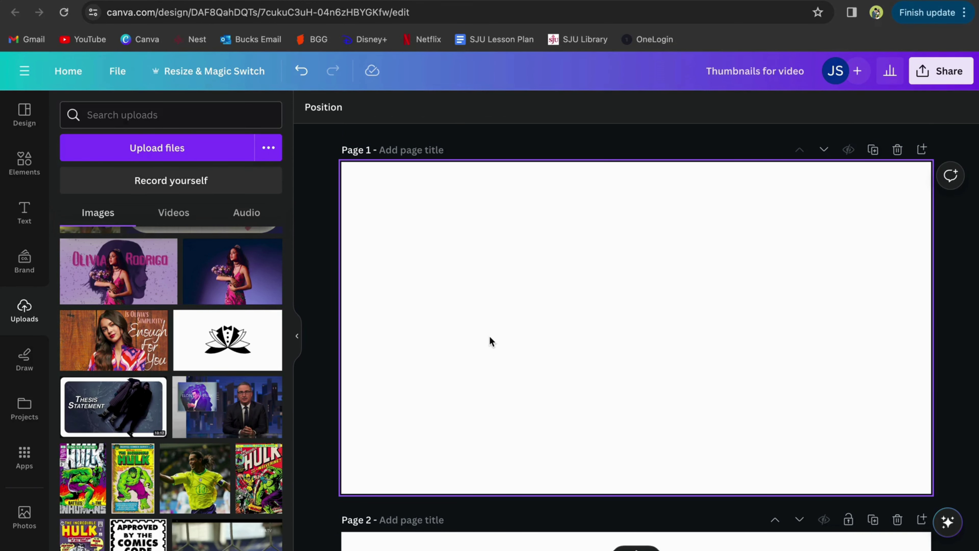
Paste the photo of the striped-shirt footballer on the page's left half and an enlarged second image beside it.
key("ctrl+v")
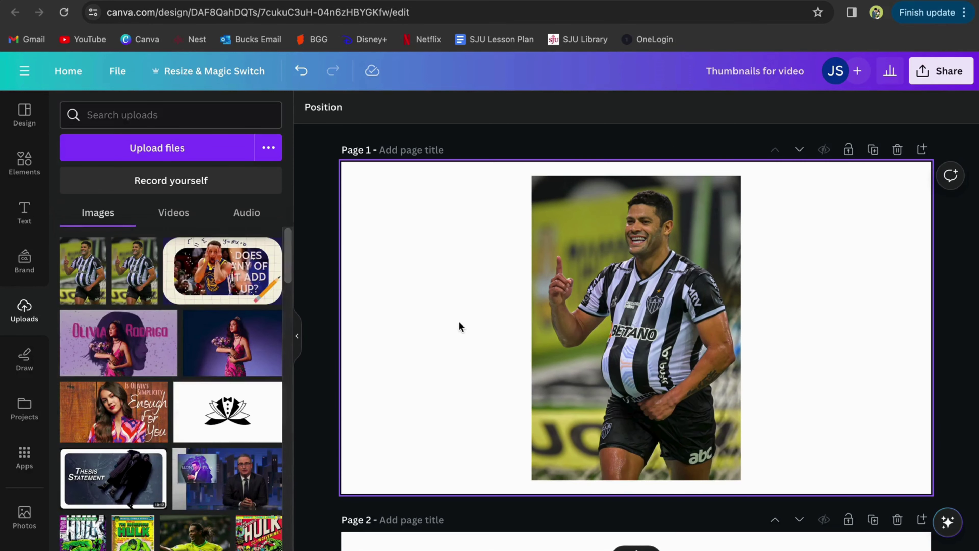
left_click_drag(686, 269, 536, 268)
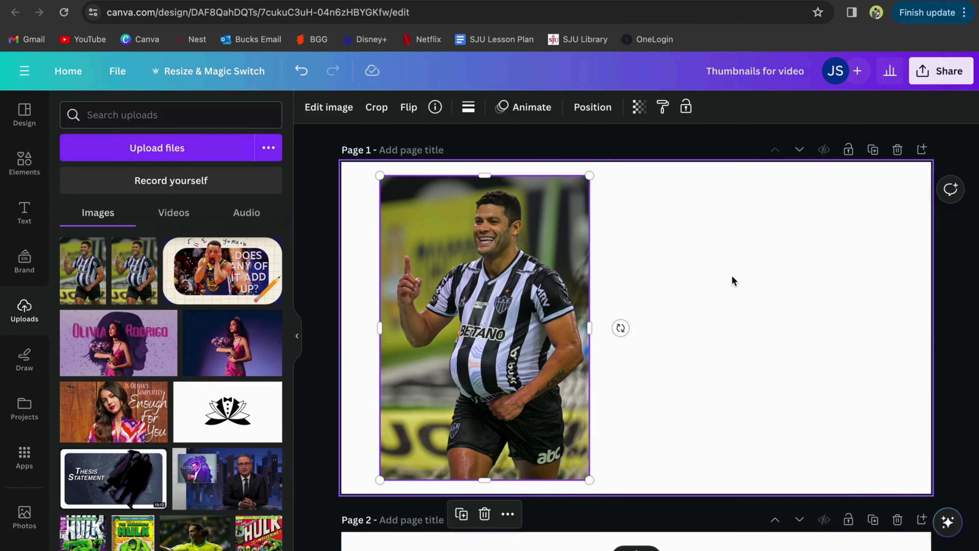
key("ctrl+v")
left_click_drag(496, 381, 725, 329)
left_click_drag(803, 225, 868, 144)
left_click_drag(768, 282, 777, 313)
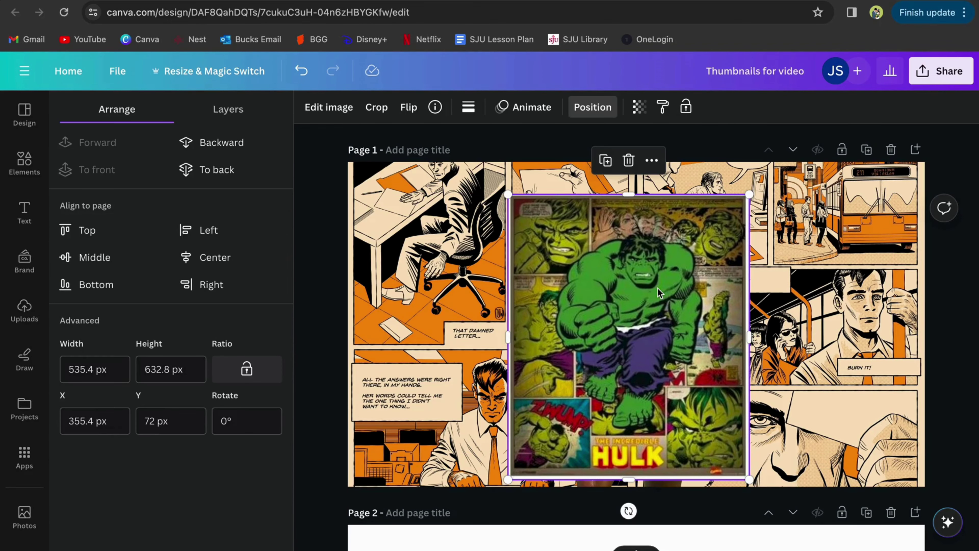
Delete the Hulk poster and the remaining image lying over the orange comic-page background.
key("Delete")
left_click(609, 307)
key("Delete")
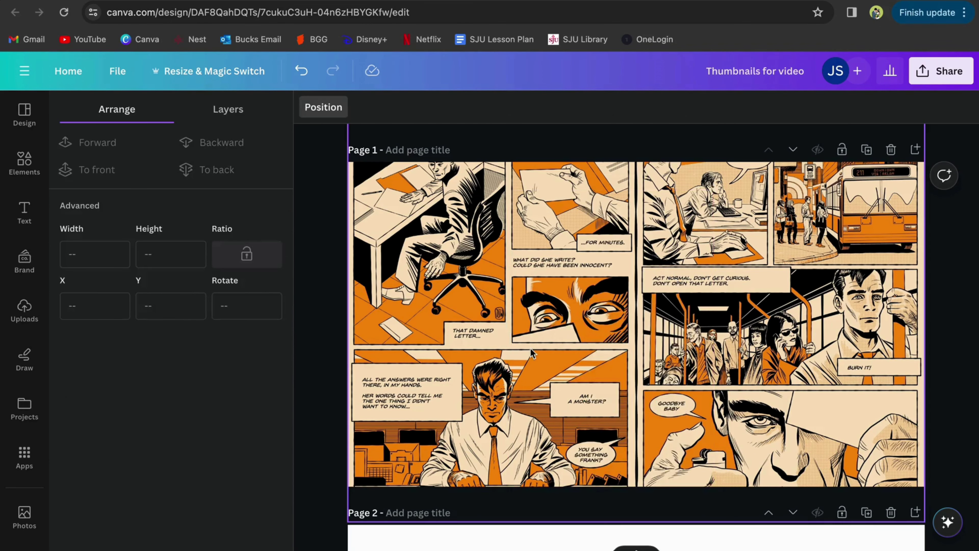
Search the elements for "picture frame" and place a square photo frame in the comic page's upper-left corner.
left_click(40, 166)
left_click(151, 115)
left_click(195, 174)
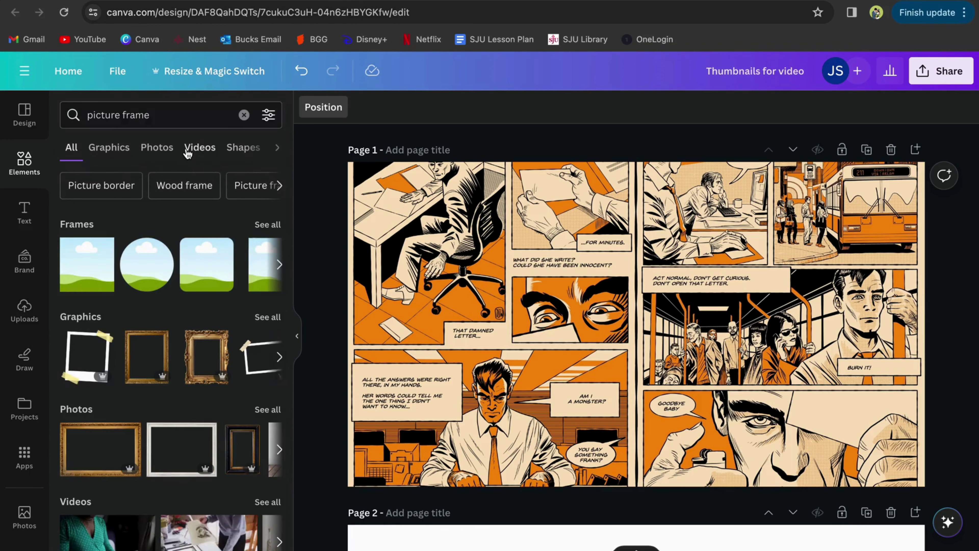
left_click(212, 153)
left_click(112, 219)
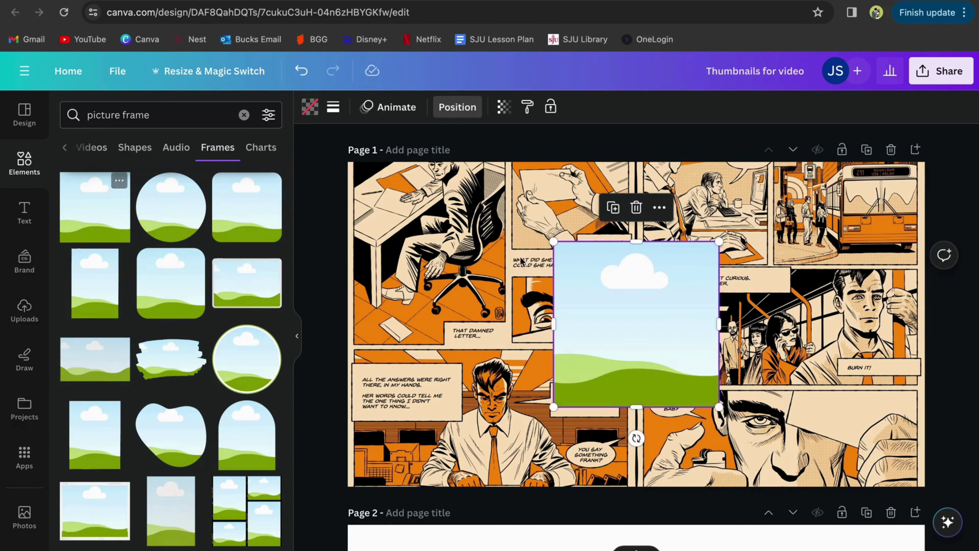
left_click_drag(666, 311, 461, 236)
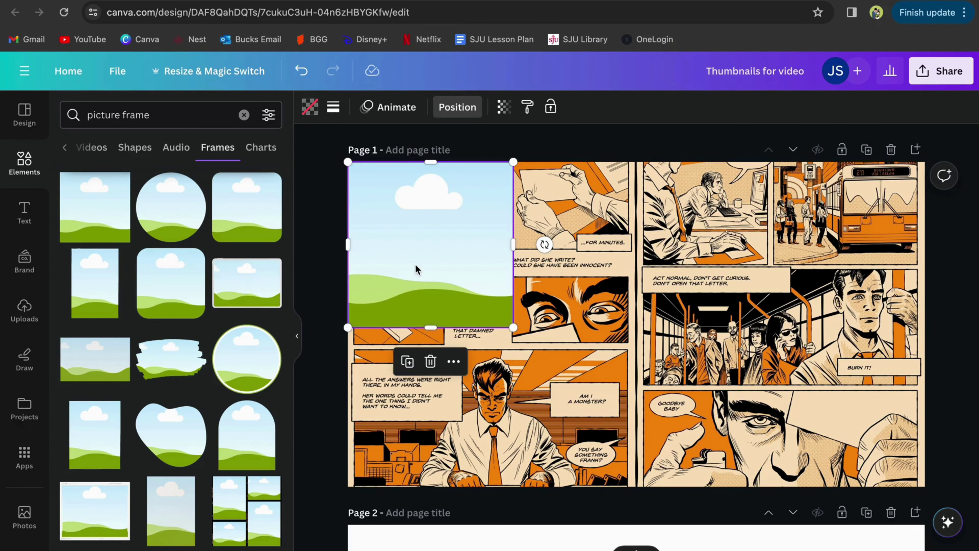
Duplicate the frame and fit the copies over the remaining comic panels.
key("ctrl+d")
left_click_drag(416, 269, 572, 267)
key("ctrl+d")
key("ctrl+d")
key("ctrl+d")
key("ctrl+d")
Delete the comic page behind the frames and colour the page background peach.
left_click(490, 386)
key("Delete")
left_click(317, 111)
left_click(188, 268)
Paste the photo of the footballer in the yellow Brazil shirt into the upper-left frame.
key("ctrl+v")
left_click_drag(546, 326, 460, 291)
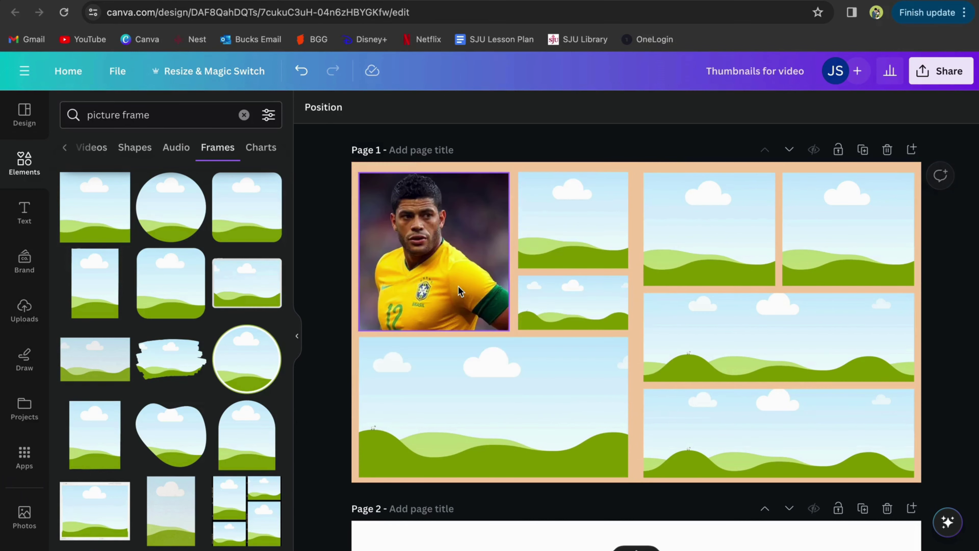
Fill the two stacked lower-right frames with the photo of the crouching footballer, repositioned so one image continues across both frames.
key("ctrl+v")
left_click(633, 391)
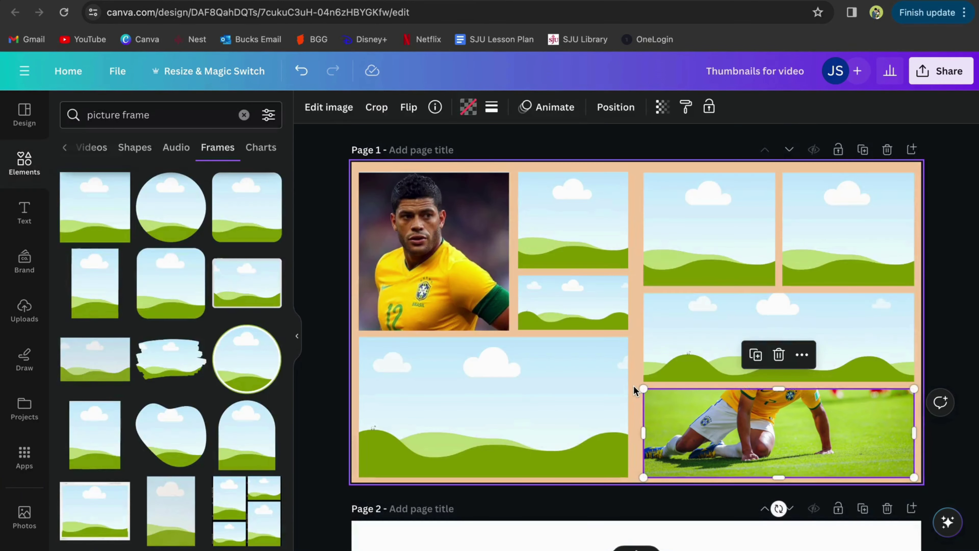
left_click(636, 433)
double_click(721, 330)
left_click_drag(721, 330, 730, 345)
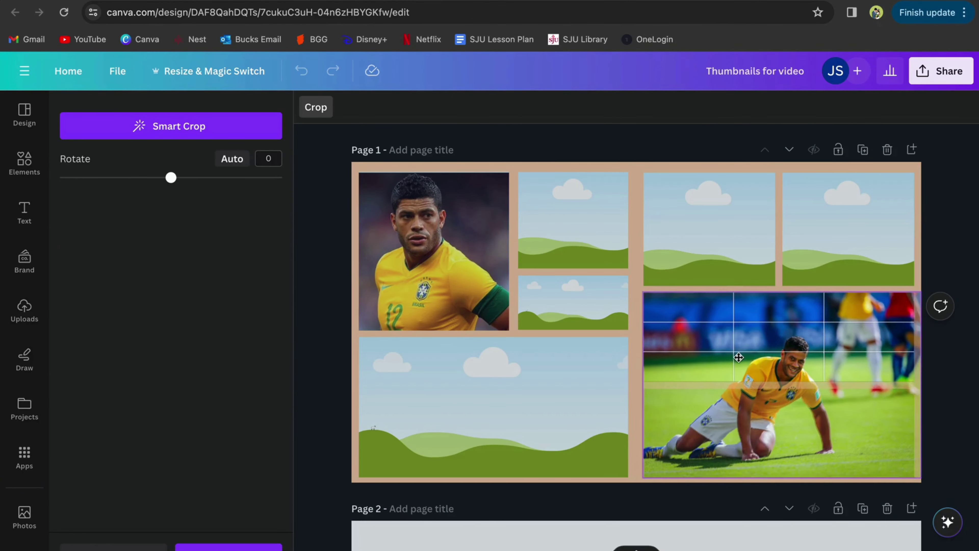
key("Return")
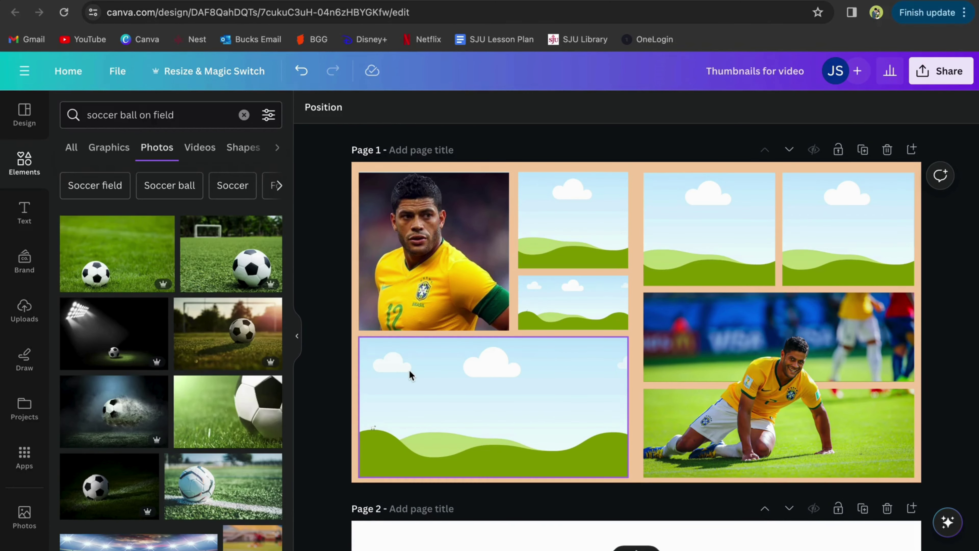
Fill the lower-left frame with a photo of a soccer ball on a field and add the white title words "Incredible" and "Hulk" over it.
left_click_drag(407, 372, 412, 375)
left_click(324, 377)
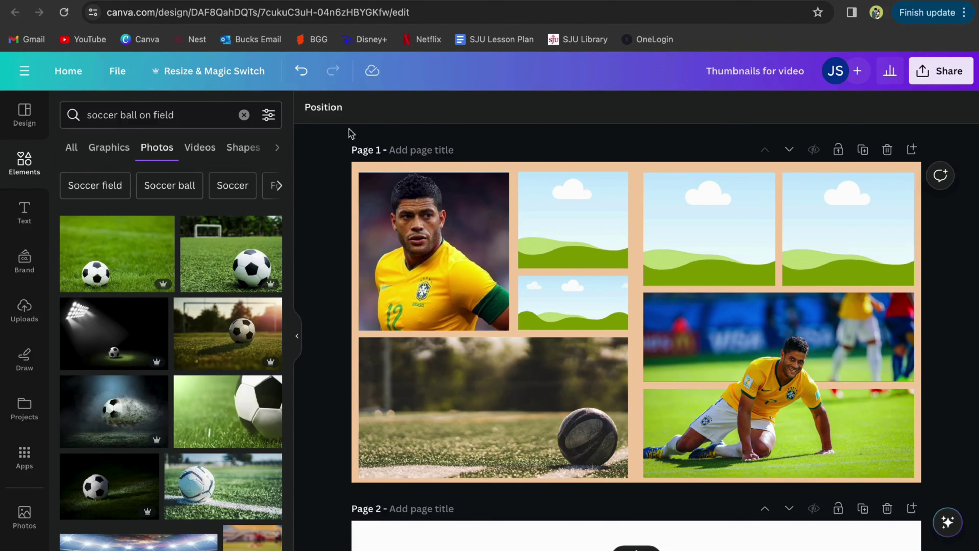
type("tIn")
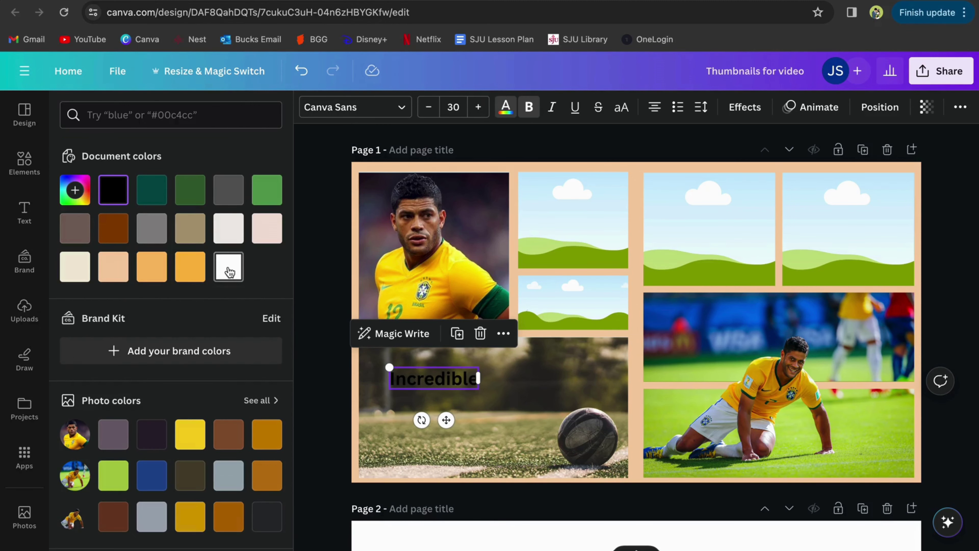
left_click(568, 372)
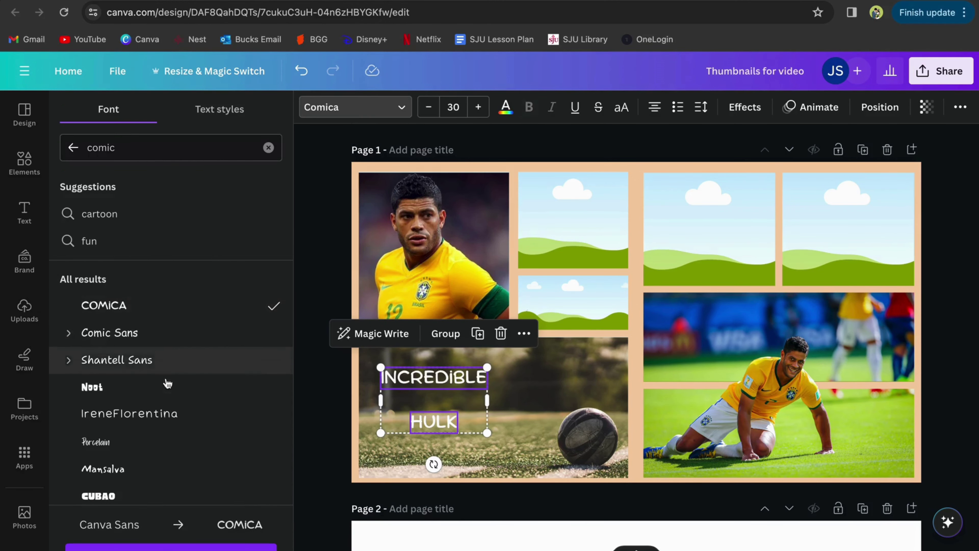
Enlarge both title words to size 88.1, try several comic-style fonts and set them in Brother.
scroll(166, 378, "down", 1)
left_click(172, 371)
left_click_drag(472, 432, 594, 489)
left_click(355, 107)
left_click(179, 423)
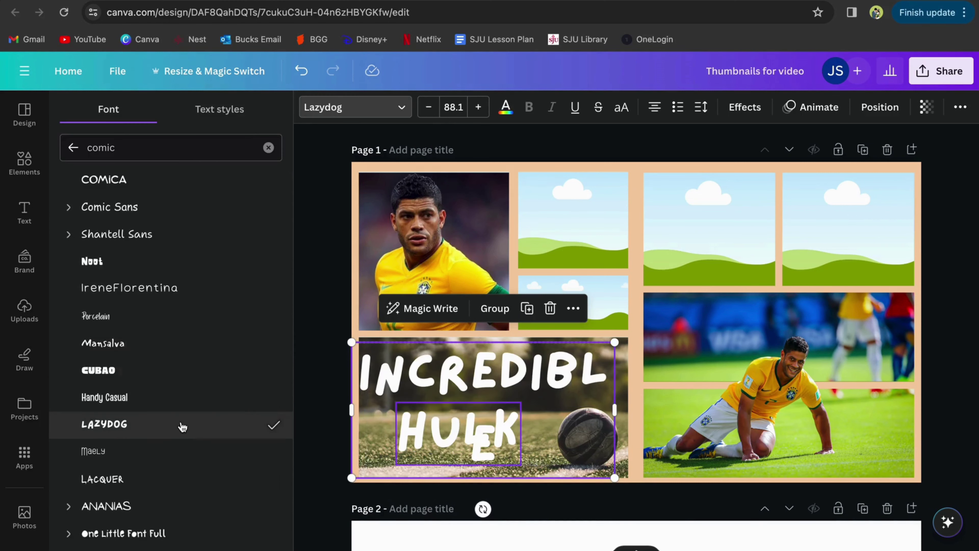
left_click(179, 397)
left_click(173, 479)
left_click(166, 533)
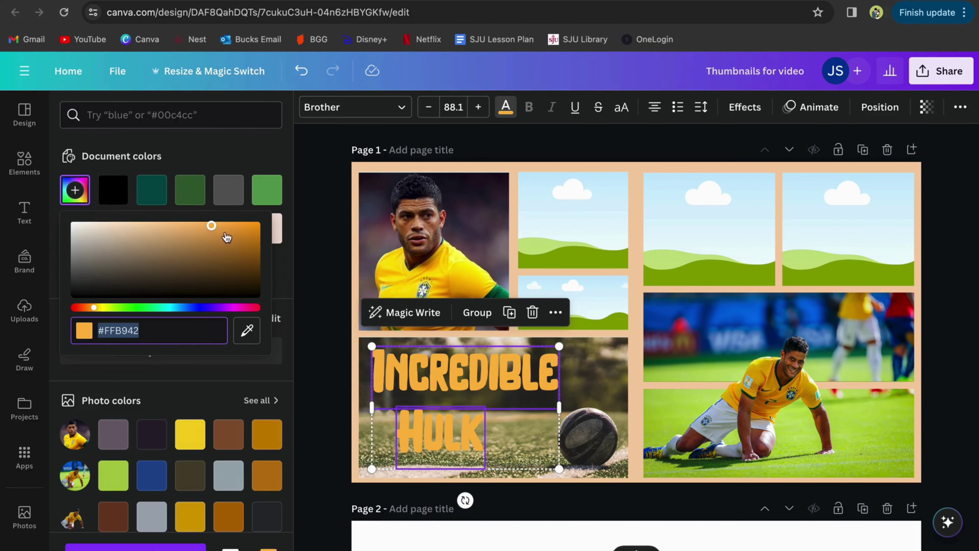
Try orange, light green and dark green for the title words, settling on the document's medium green.
mouse_move(210, 225)
left_mouse_down()
mouse_move(221, 242)
mouse_move(205, 225)
left_mouse_up()
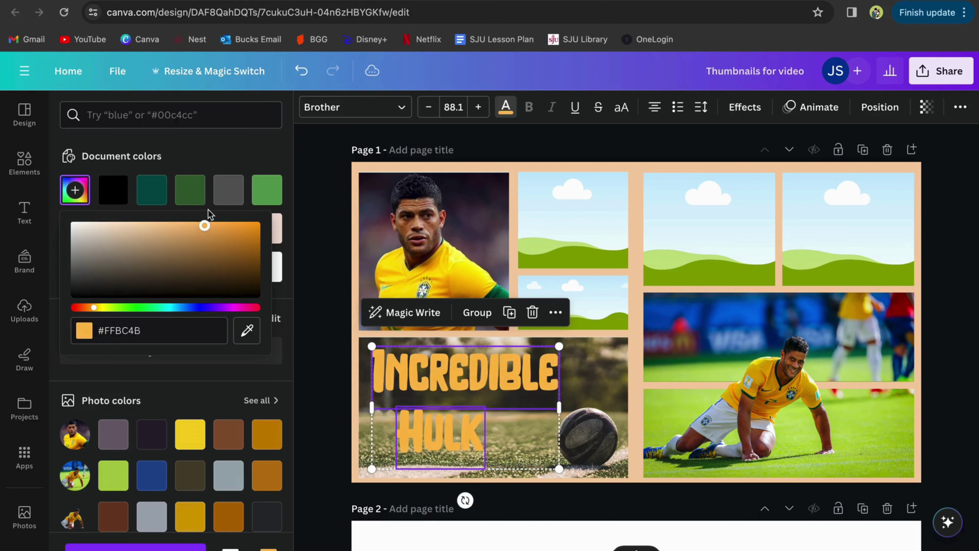
left_click(266, 189)
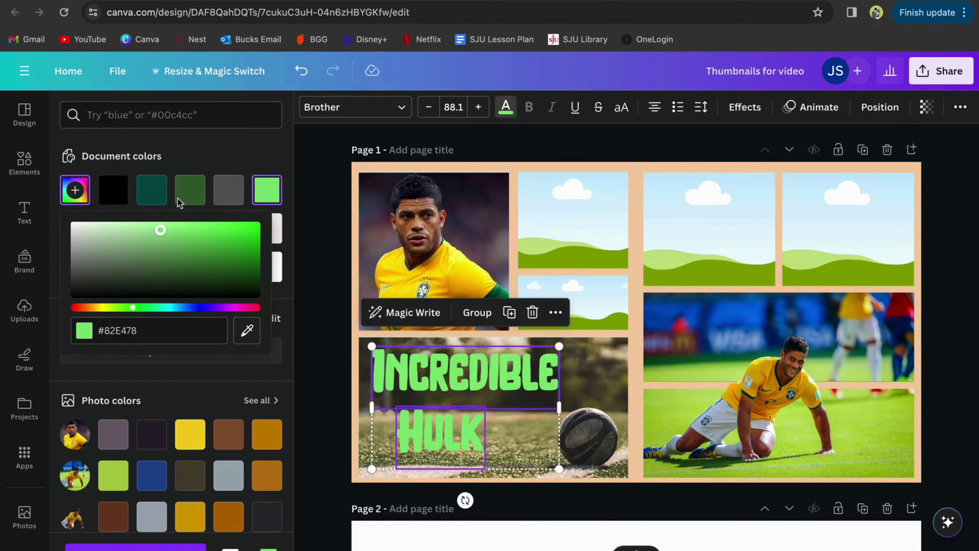
left_click(190, 189)
left_click(265, 197)
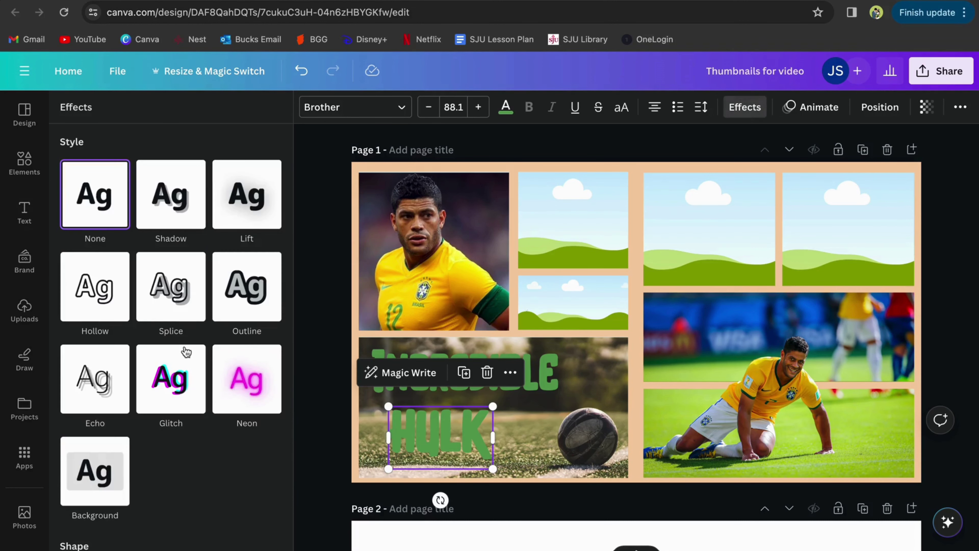
Enlarge "Hulk" to size 156, give it a green outline of thickness 50 and colour its letters dark green.
left_click(259, 300)
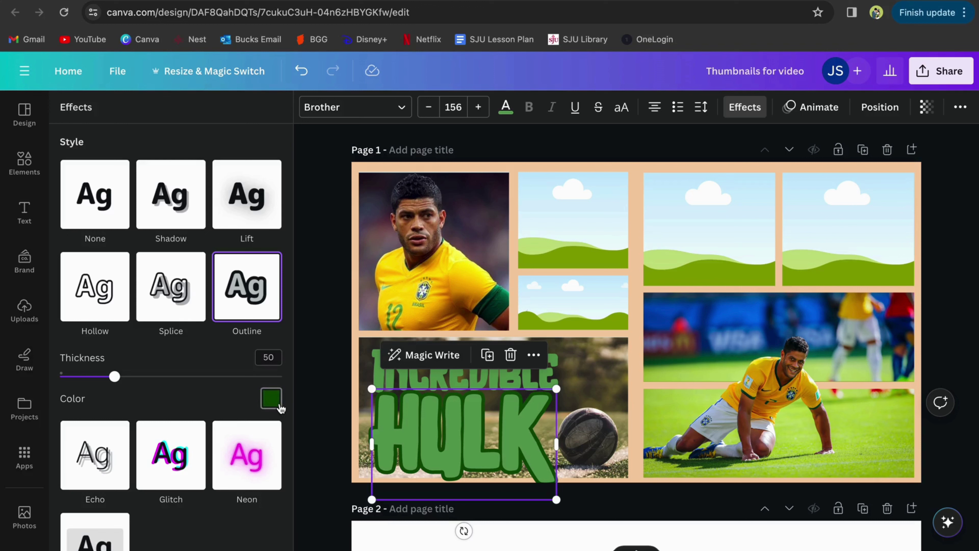
left_click(271, 398)
left_click(168, 225)
left_click(505, 106)
left_click(183, 195)
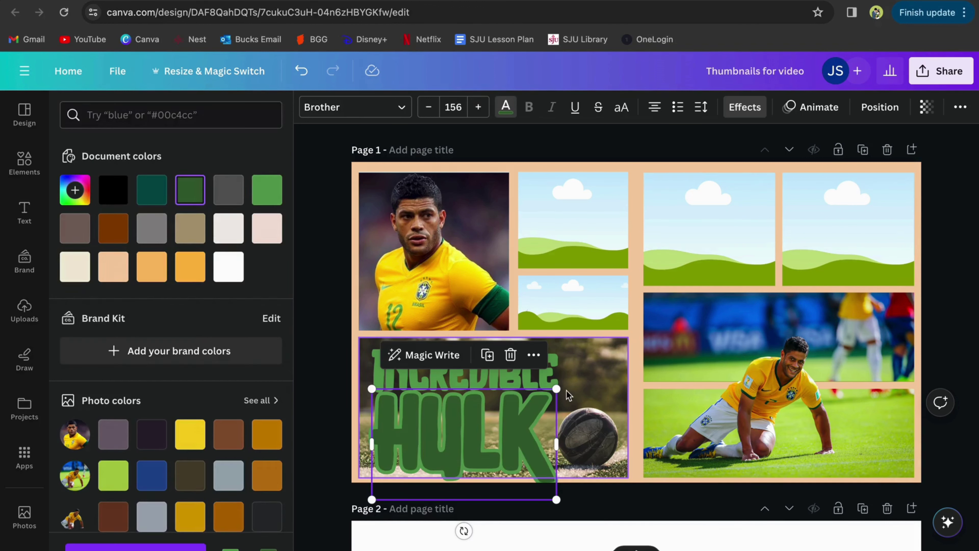
Add a small white "THE" in the Brother font above the start of "Incredible" and align the title words in the panel.
double_click(469, 362)
left_click(223, 272)
left_click_drag(584, 337, 451, 370)
left_click_drag(415, 424, 403, 385)
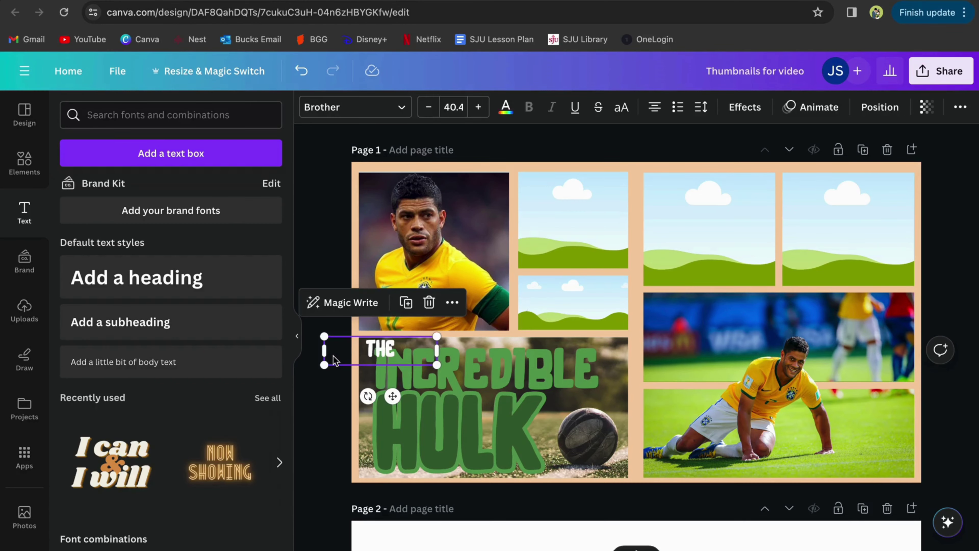
left_click(334, 398)
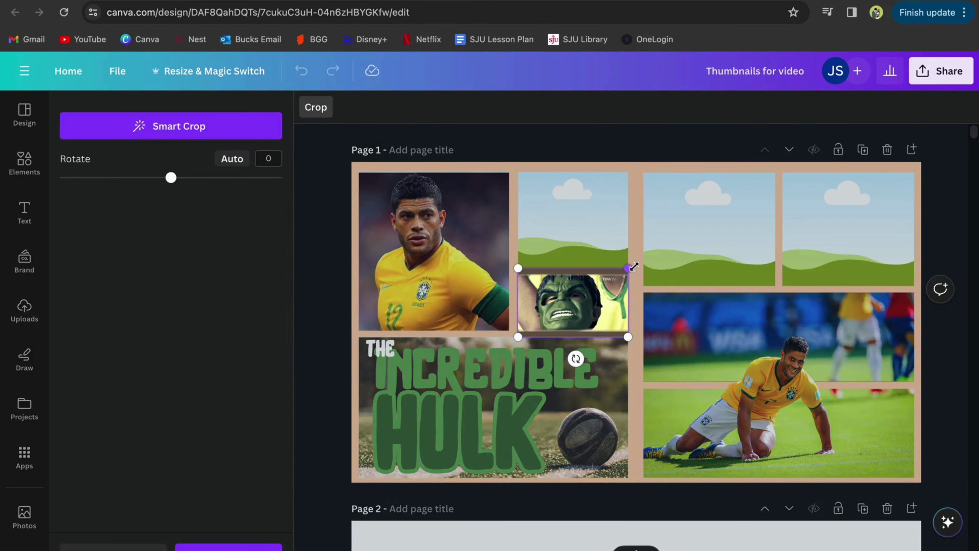
Enlarge and reposition the Hulk photo inside the small frame above the title so the face fills it.
left_click_drag(634, 266, 577, 321)
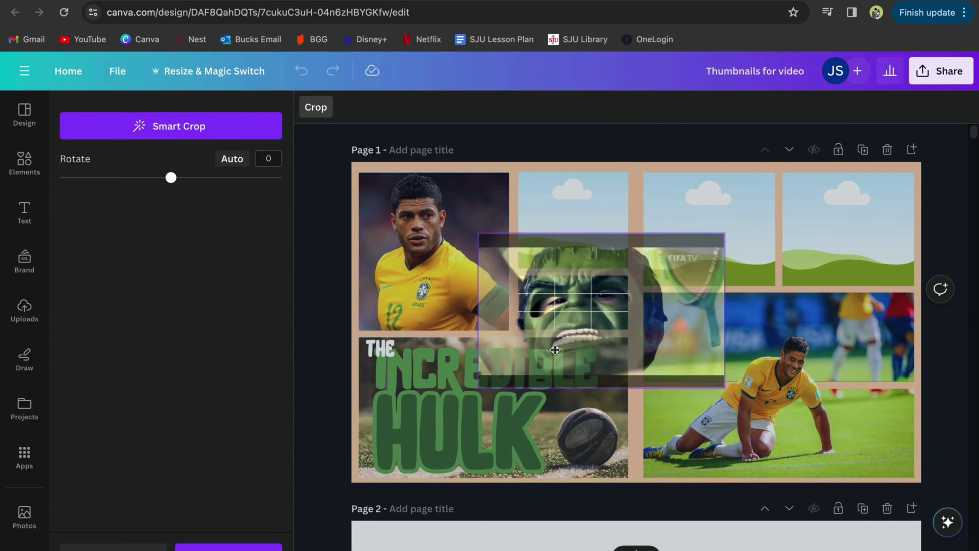
left_click_drag(720, 236, 917, 164)
left_click_drag(655, 364, 646, 358)
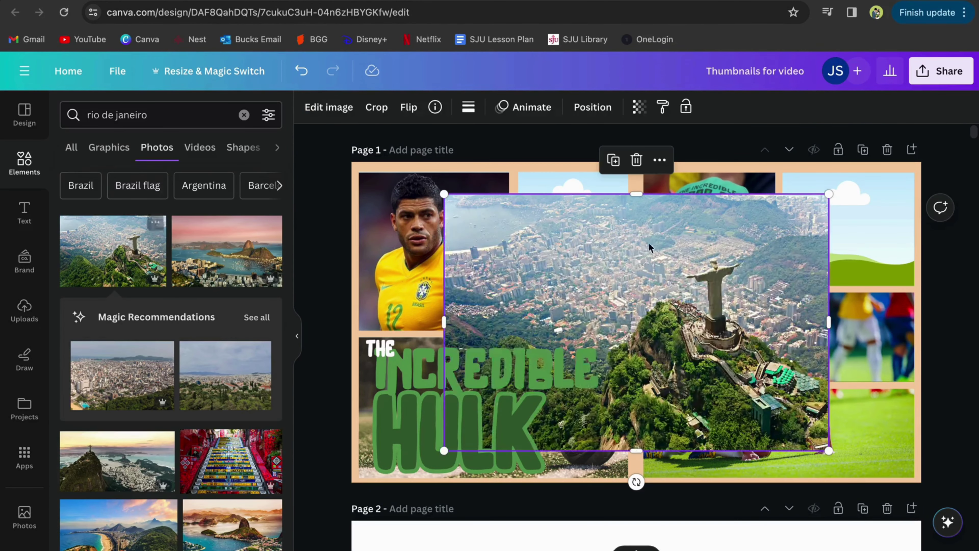
Place the Rio de Janeiro photo in the frame above the Hulk face and crop it around the Christ statue.
left_click_drag(667, 270, 573, 220)
double_click(573, 239)
key("Escape")
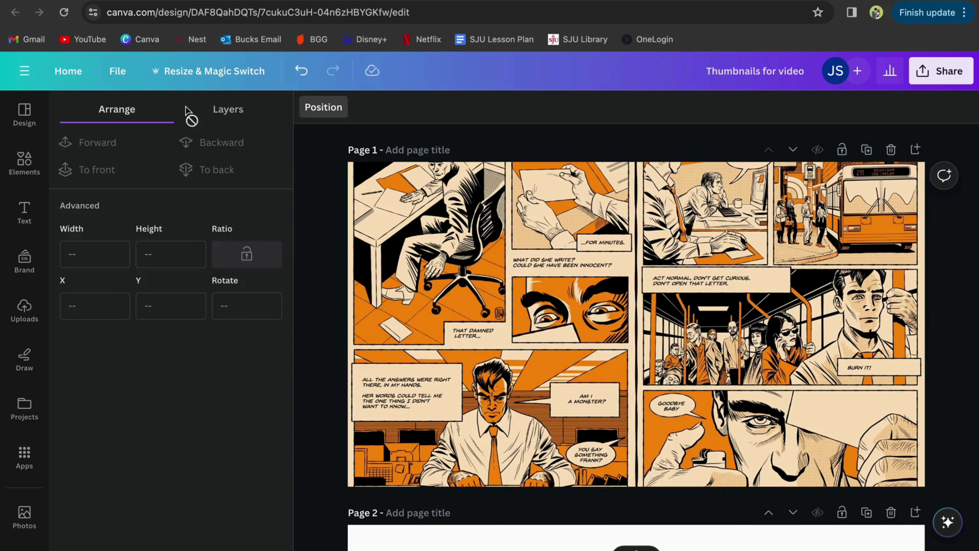
Apply the Mustard duotone effect to the framed photos, including the footballer panels and the soccer ball background.
left_click(27, 162)
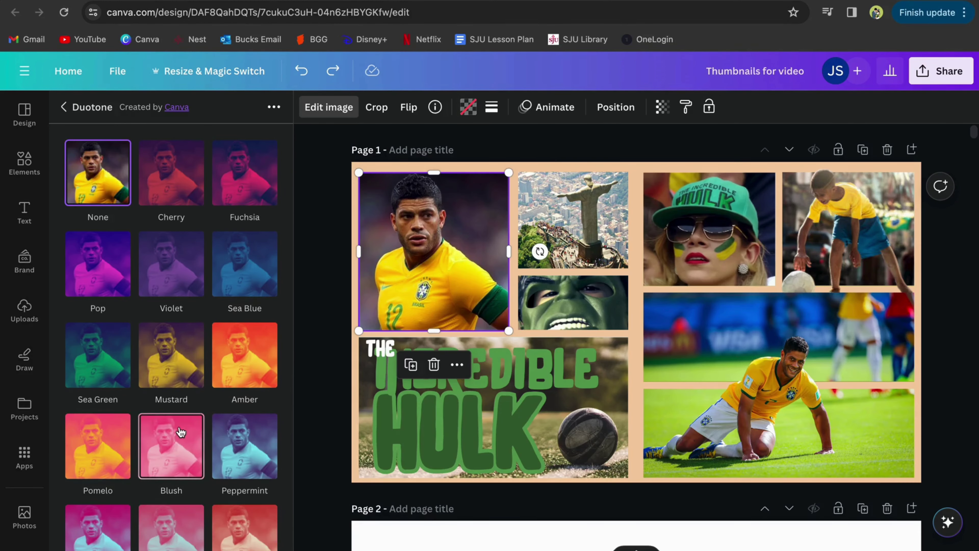
left_click(165, 361)
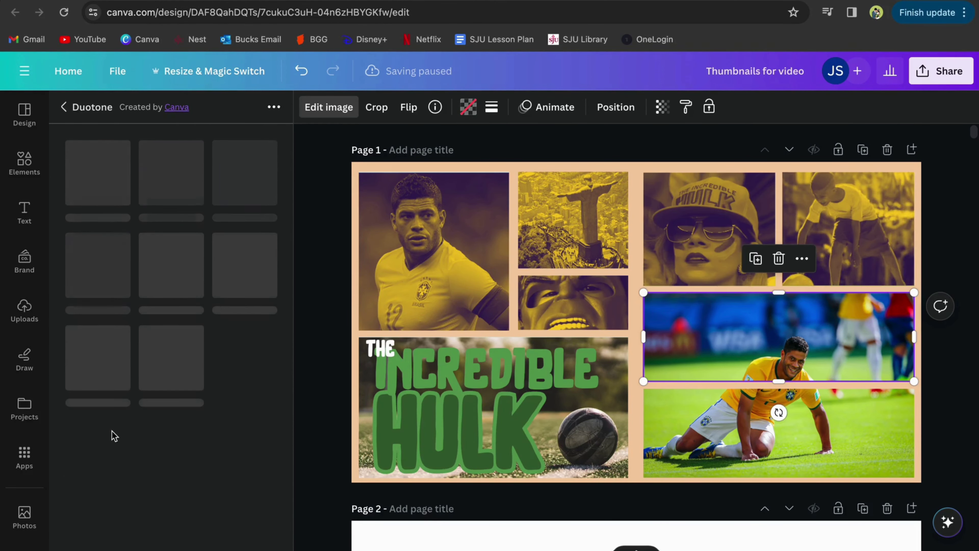
left_click(187, 366)
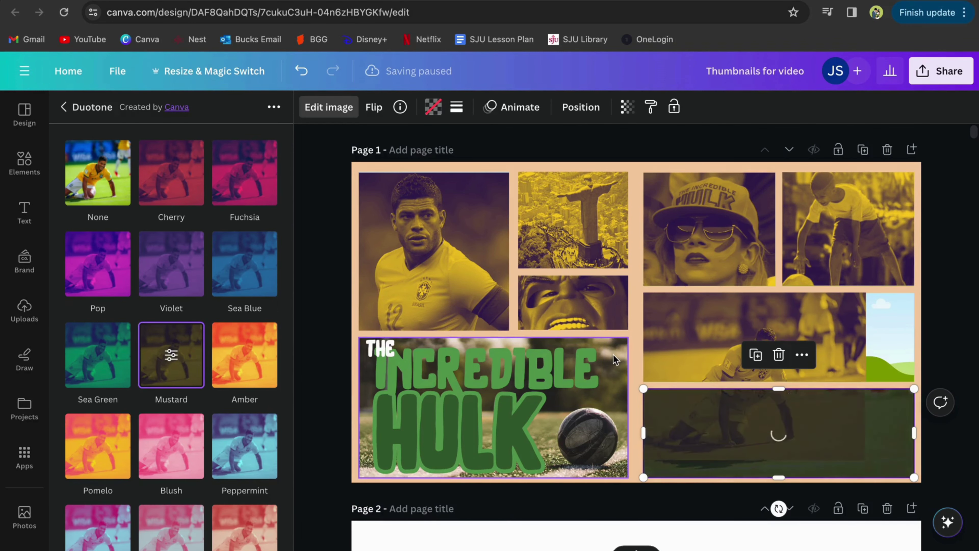
left_click(615, 359)
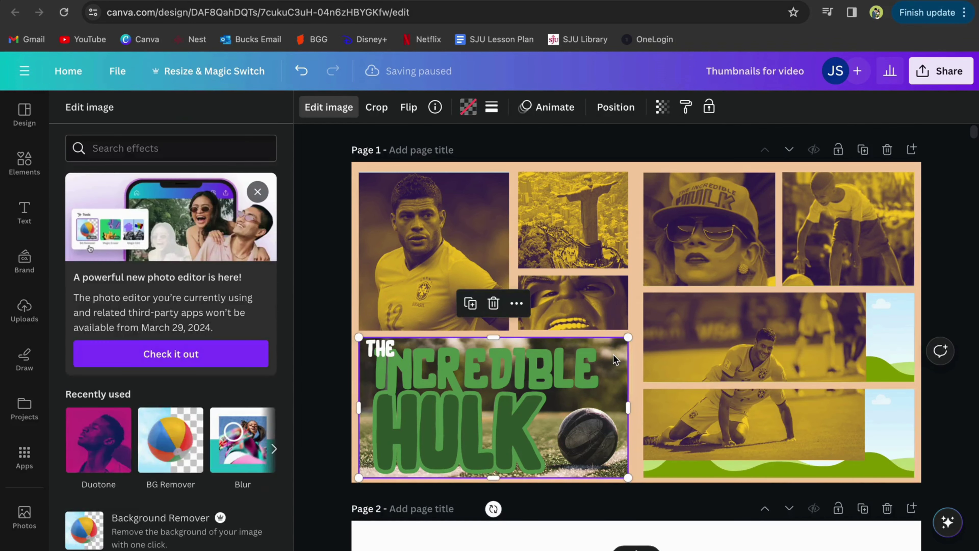
left_click(90, 440)
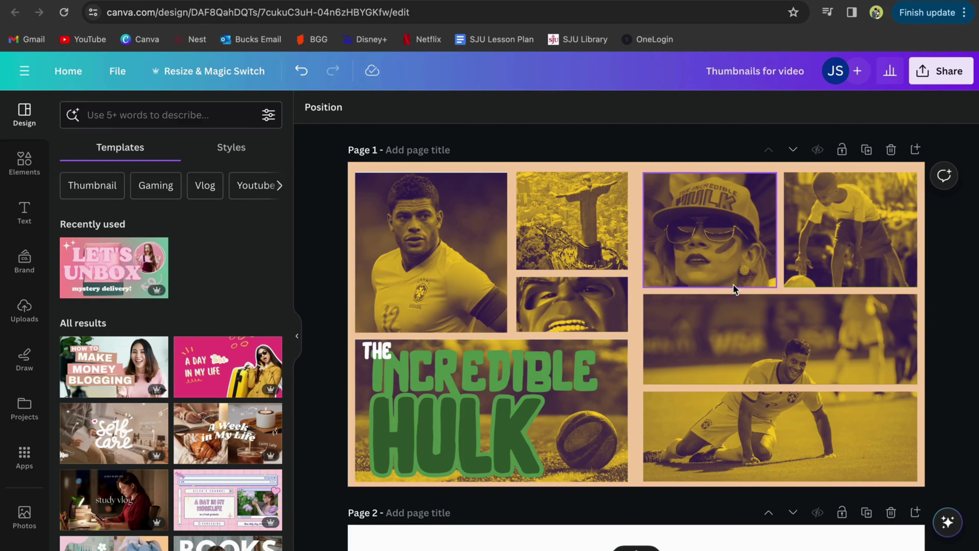
Switch to Google Images, browse "hulk comic book covers" and add the "Big Premiere Issue" cover along a blank page's right side.
key("ctrl+a")
left_click(316, 261)
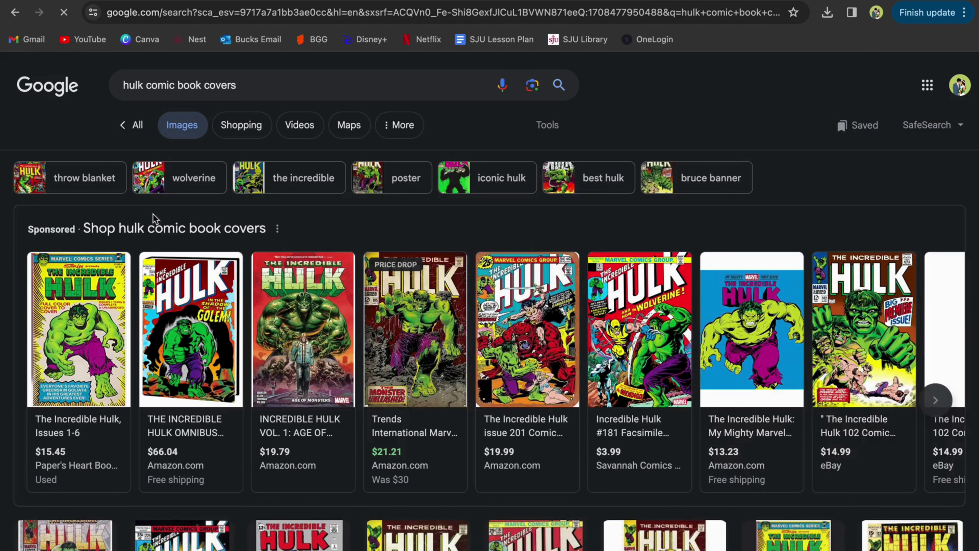
scroll(290, 316, "down", 7)
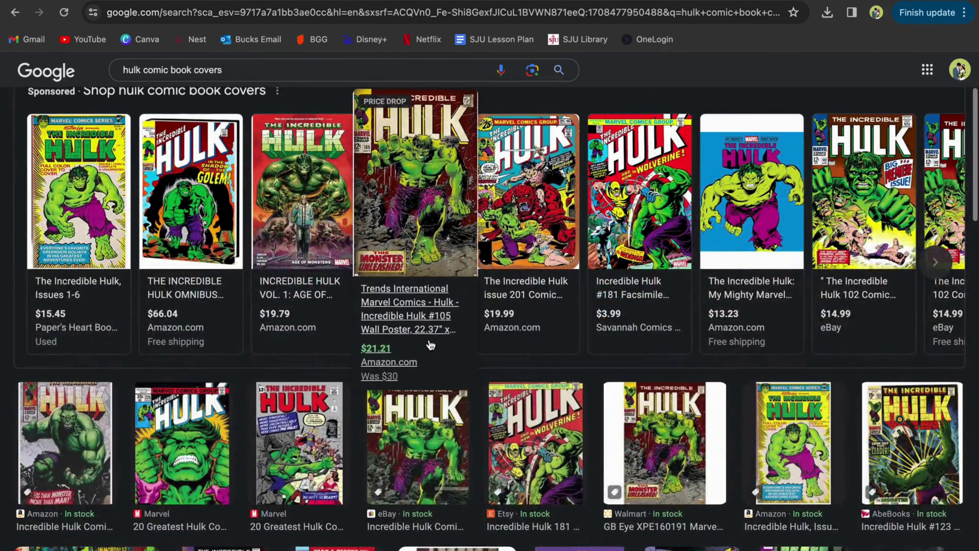
scroll(385, 416, "down", 11)
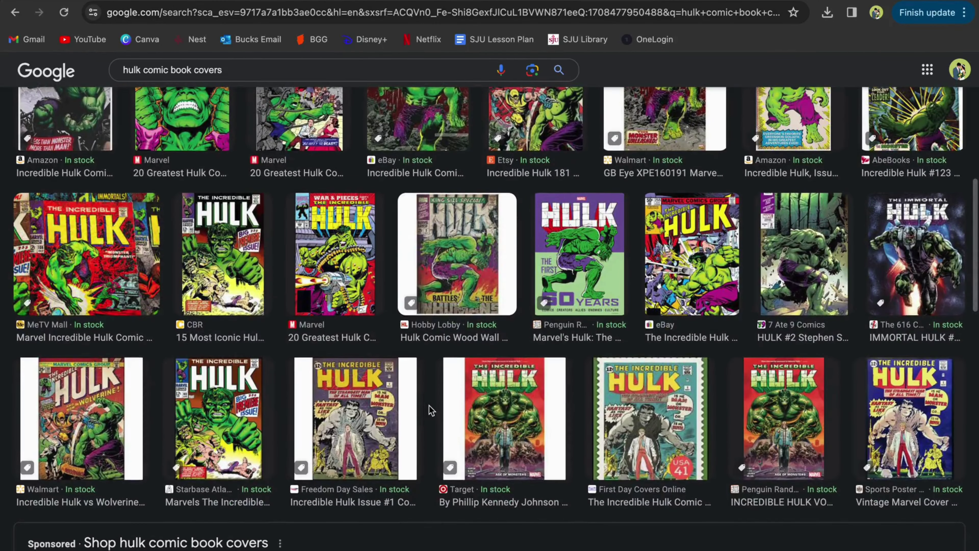
scroll(430, 411, "down", 3)
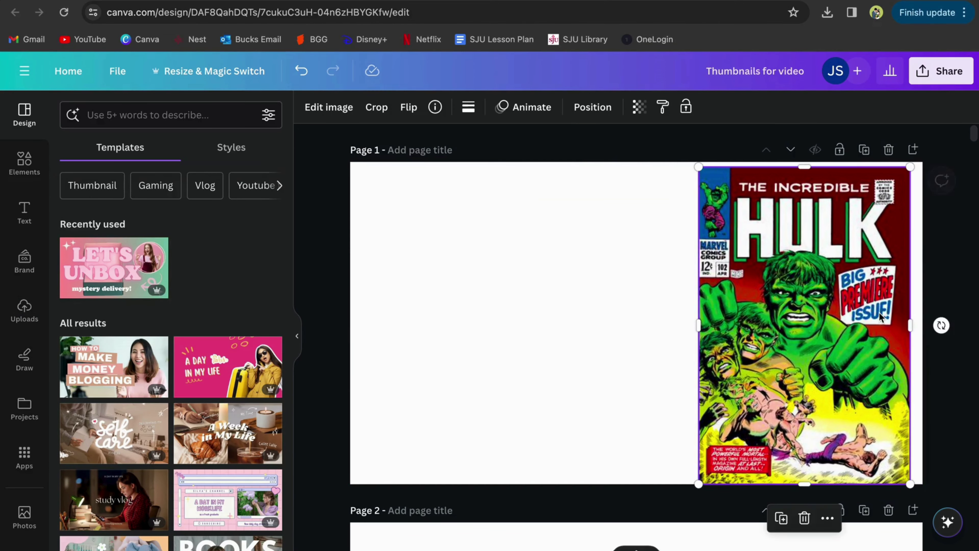
Layer the shirtless footballer cut-out in front of a semi-transparent roaring Hulk cut-out beside the comic cover.
key("ctrl+v")
left_click_drag(640, 293, 488, 328)
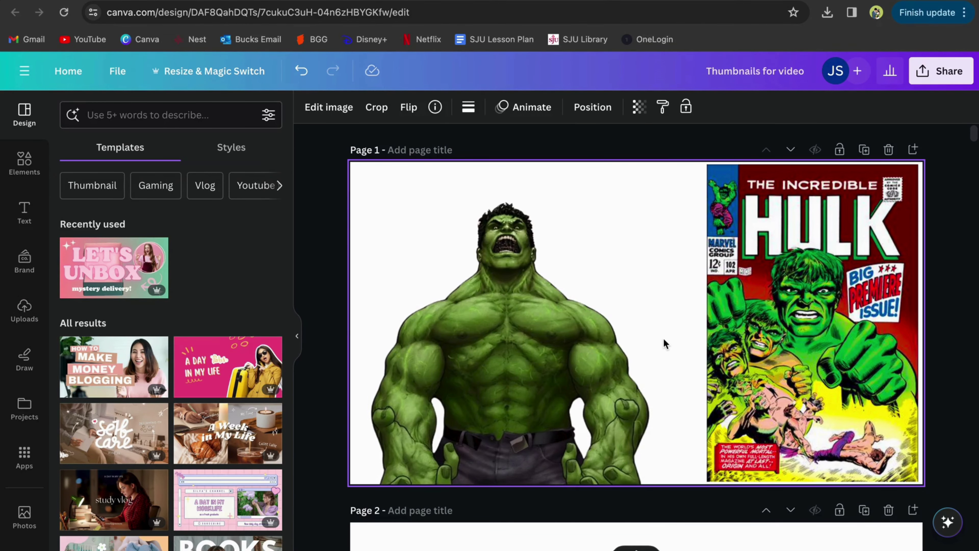
key("ctrl+v")
left_click_drag(641, 321, 544, 321)
left_click(641, 108)
left_click_drag(608, 158, 574, 158)
key("ctrl+v")
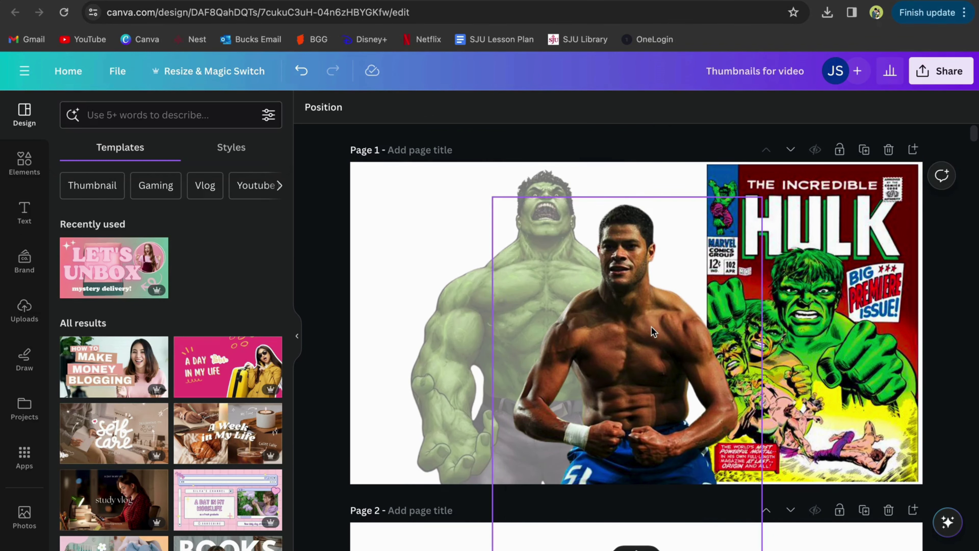
left_click_drag(654, 333, 733, 367)
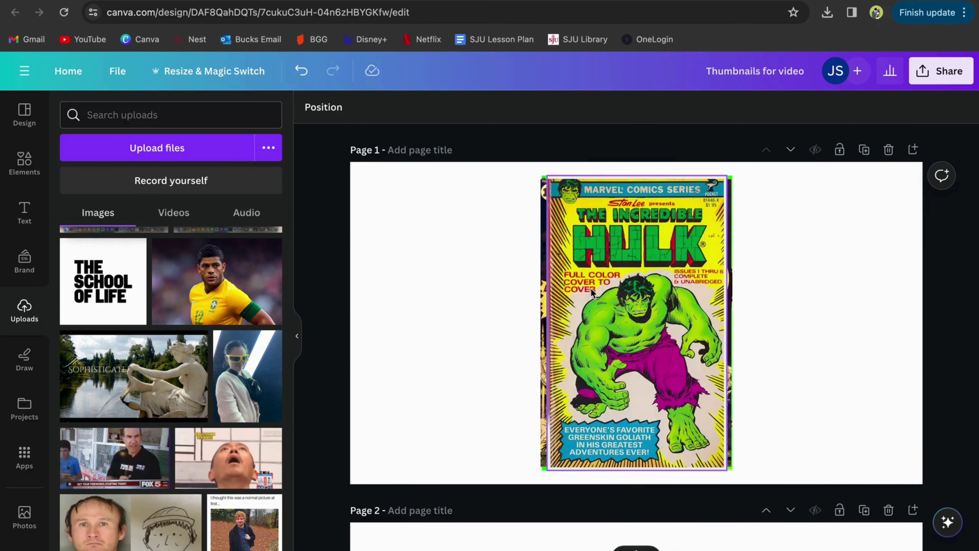
Delete the green and pink issue 377 cover and move the black Hulk silhouette cut-out to the page's centre.
left_click(603, 293)
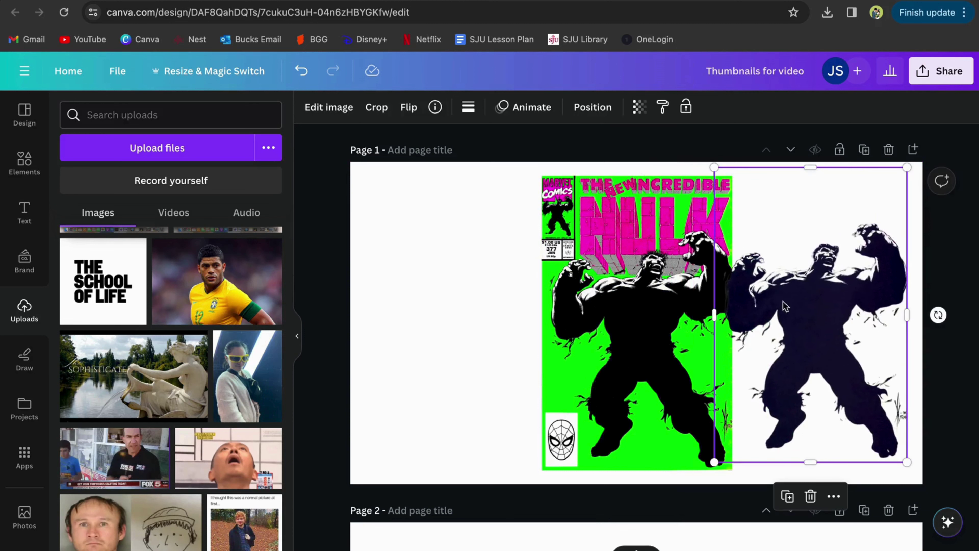
key("Delete")
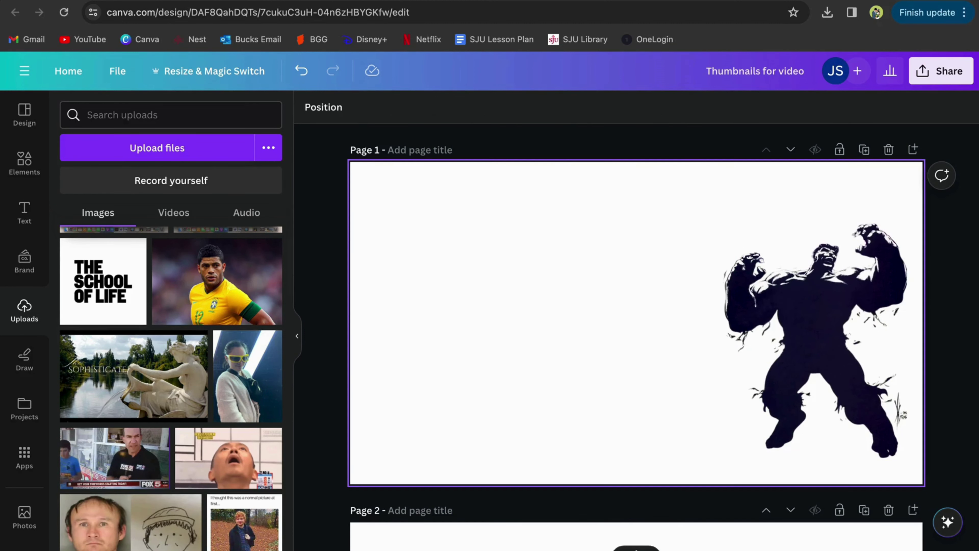
left_click_drag(806, 308, 632, 308)
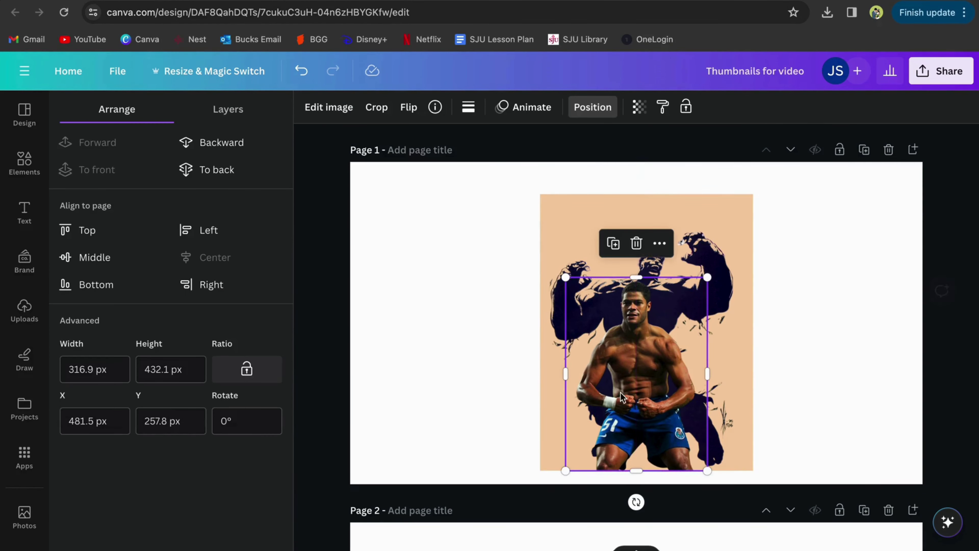
Enlarge the black Hulk silhouette behind the footballer to fill the peach panel's width and crop it to the panel's edges.
left_click_drag(745, 288, 721, 262)
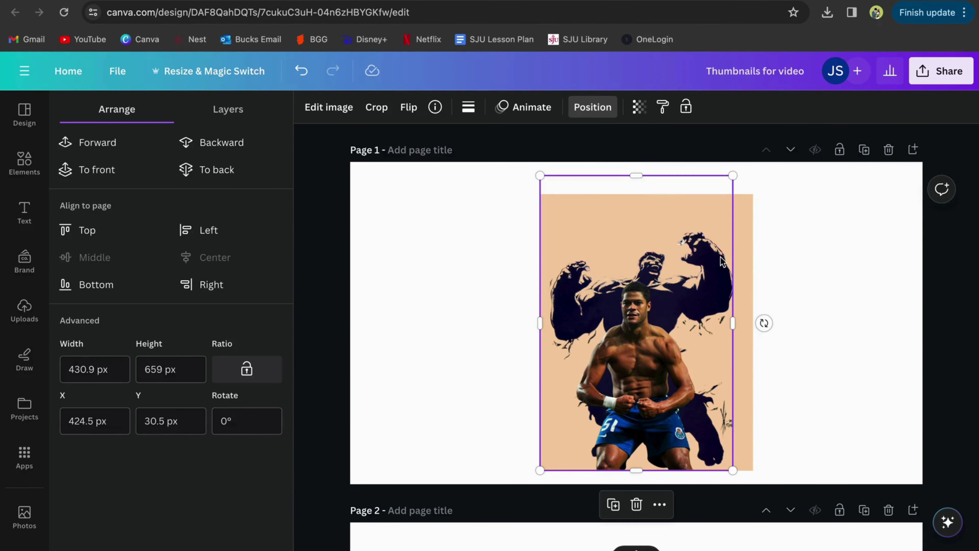
left_click_drag(735, 174, 762, 129)
mouse_move(700, 268)
left_mouse_down()
mouse_move(684, 232)
mouse_move(689, 255)
left_mouse_up()
double_click(738, 407)
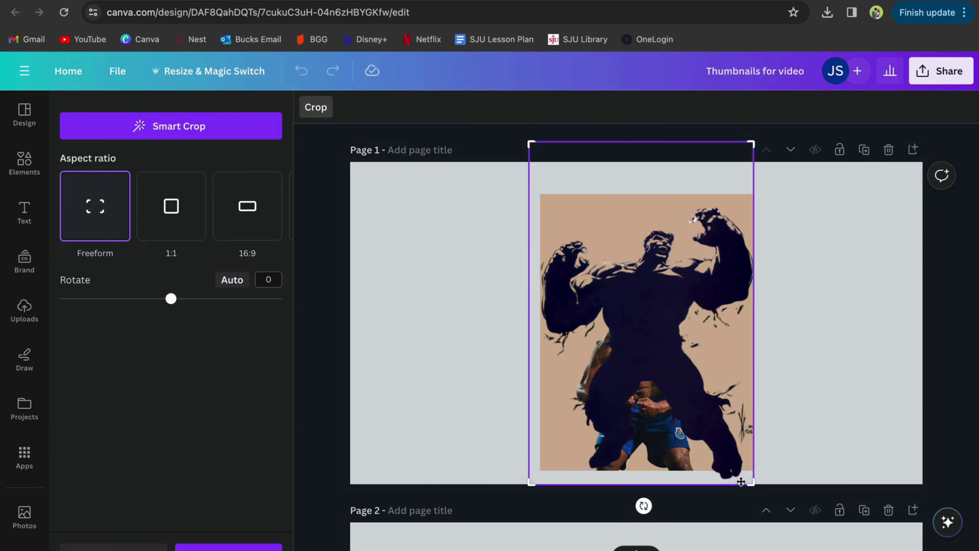
left_click(819, 448)
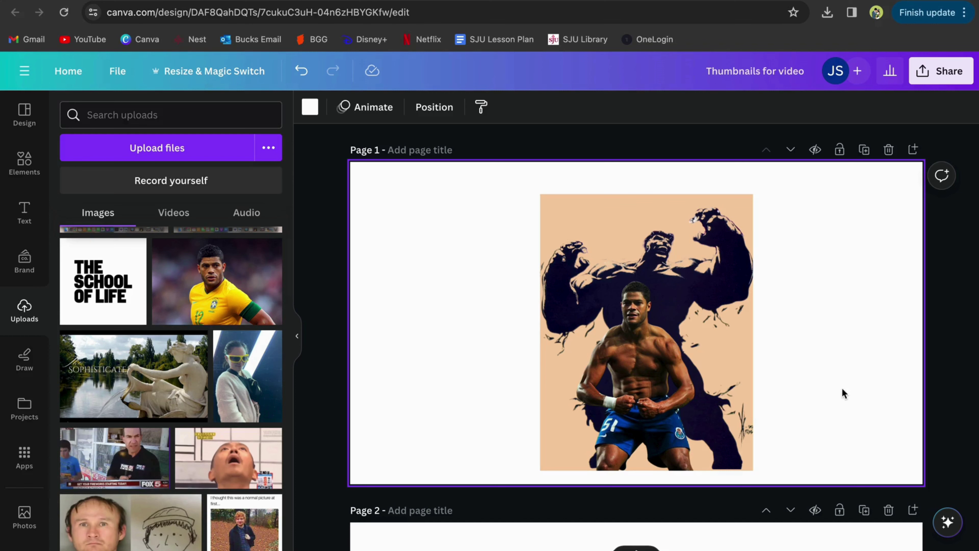
key("Escape")
Enlarge the green Hulk cut-out and try it as a faded figure behind the shirtless footballer on the peach panel.
left_click(631, 292)
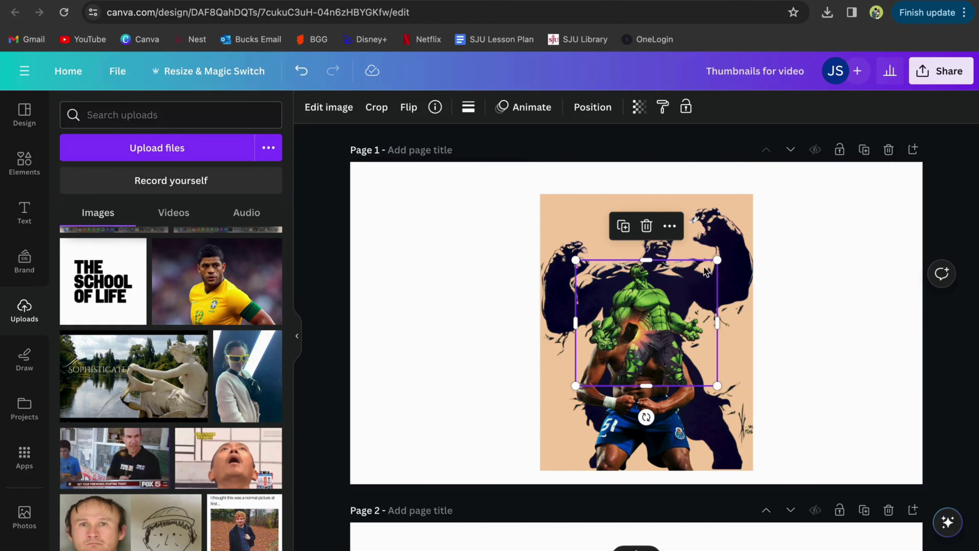
left_click_drag(718, 258, 852, 138)
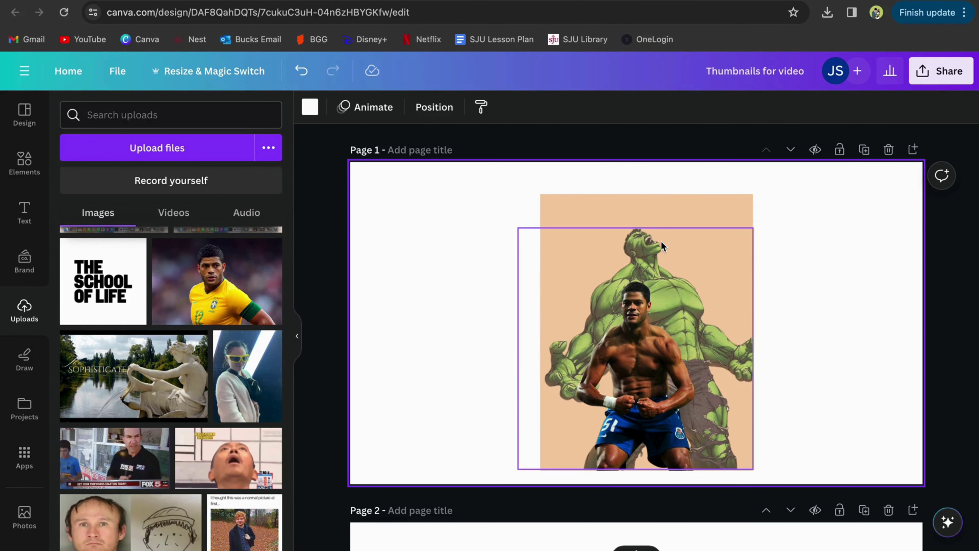
left_click(661, 246)
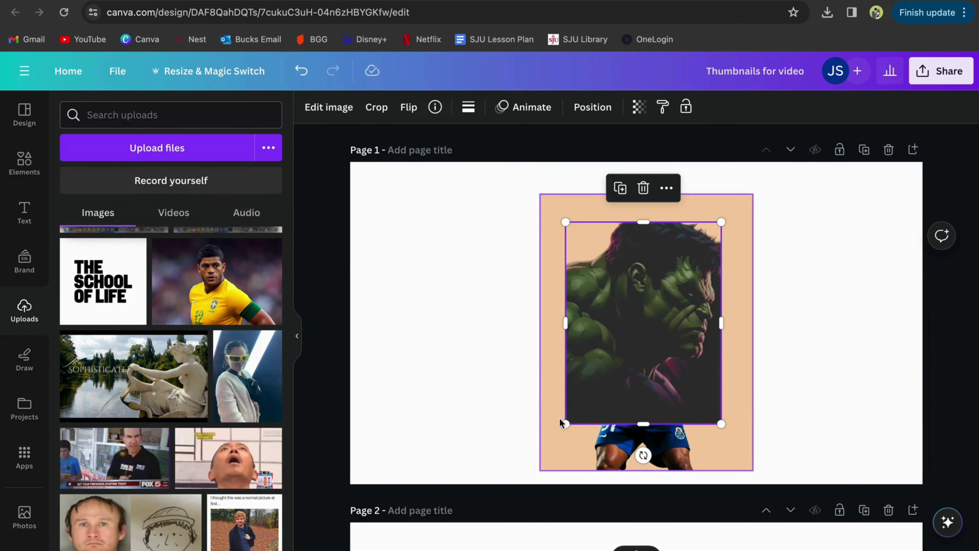
Enlarge the dark Hulk profile portrait to fill the cover panel and place the "The Incredible Hulk" title across its upper part.
left_click_drag(563, 423, 546, 478)
left_click_drag(586, 435, 612, 440)
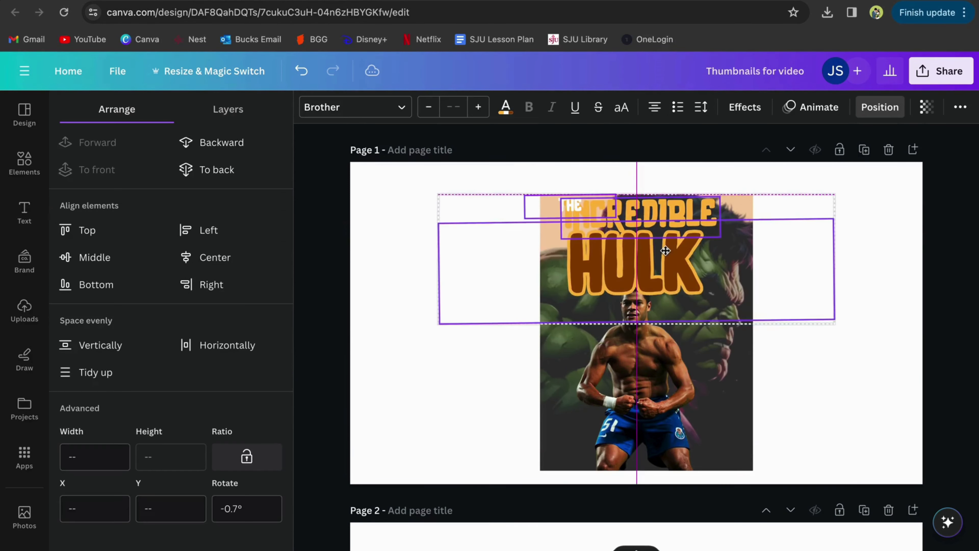
left_click_drag(658, 246, 654, 249)
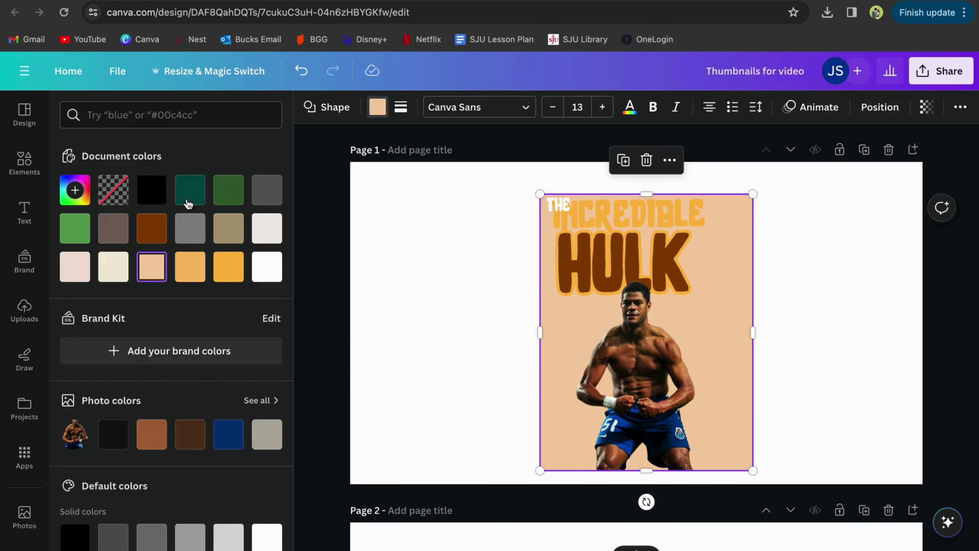
Recolour the cover panel dark teal and layer the Hulk profile portrait behind the title and the shirtless footballer.
left_click(187, 191)
left_click(845, 227)
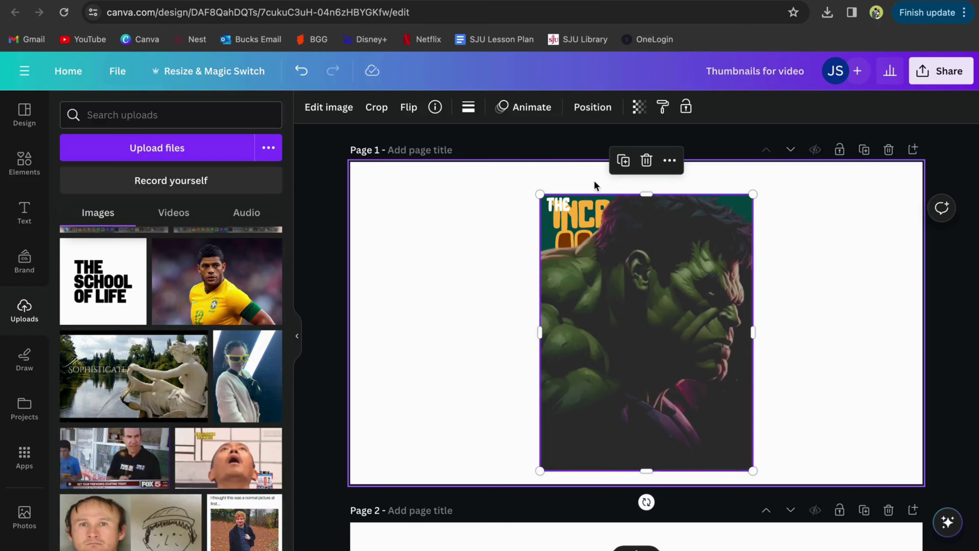
left_click(592, 107)
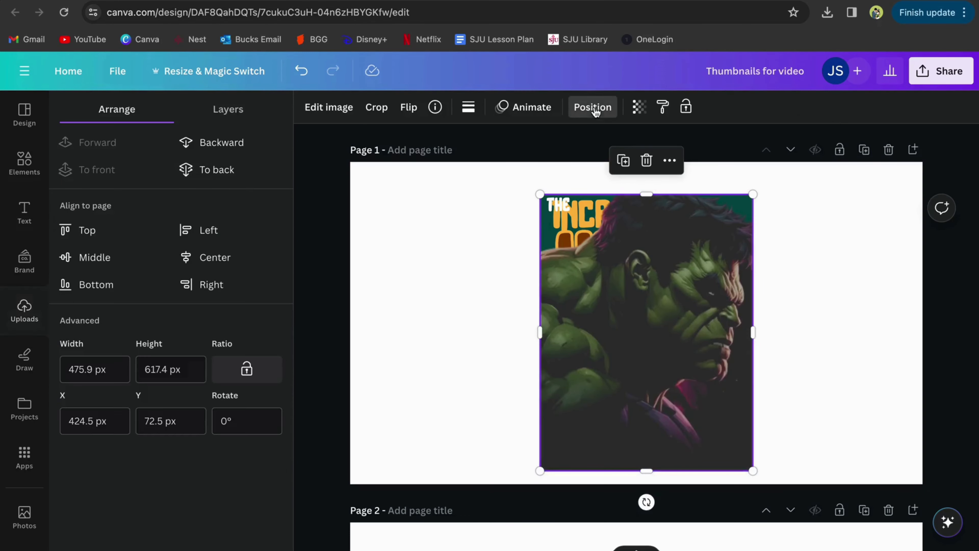
left_click(242, 171)
left_click(484, 271)
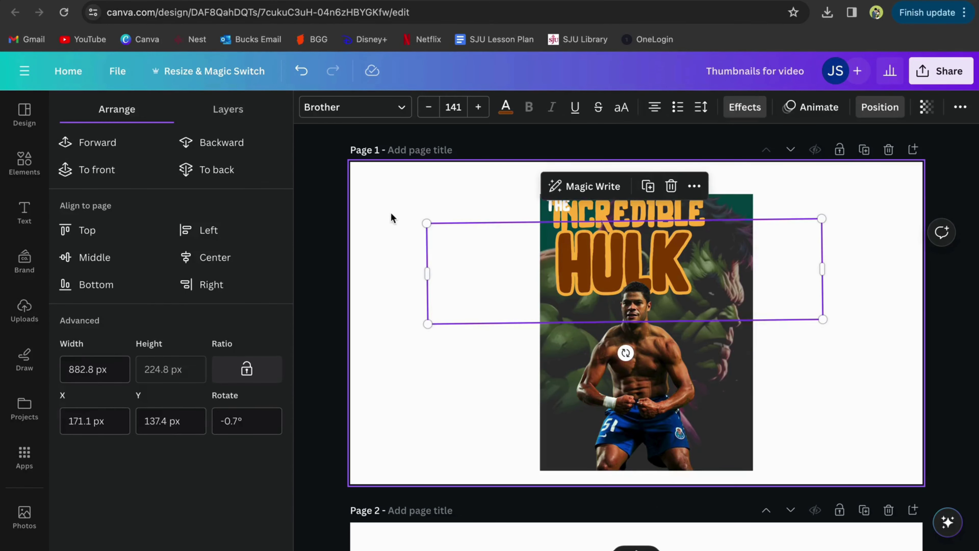
Replace the shirtless footballer with the yellow-jersey footballer cut-out, placed at the bottom of the teal cover panel.
left_click(395, 219)
left_click(638, 380)
key("Delete")
key("ctrl+v")
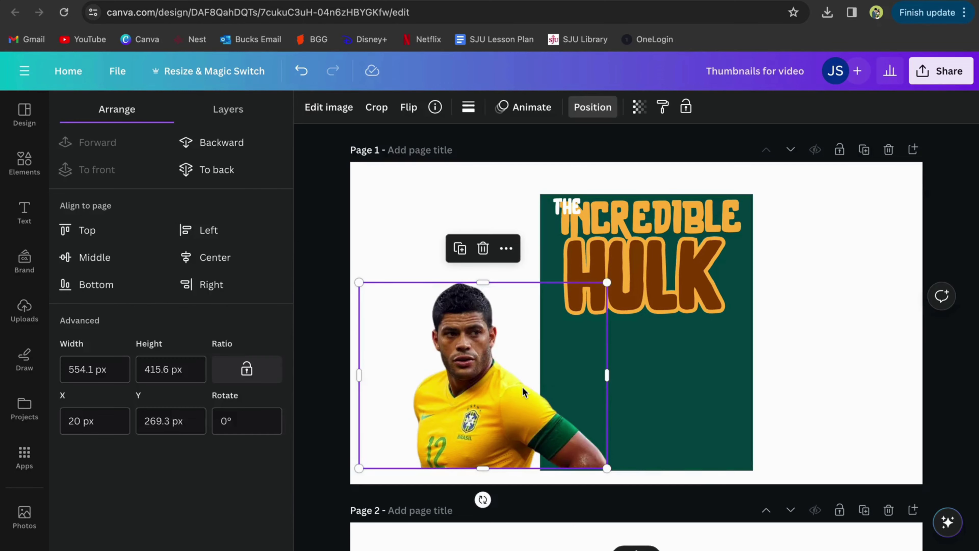
left_click_drag(523, 387, 666, 390)
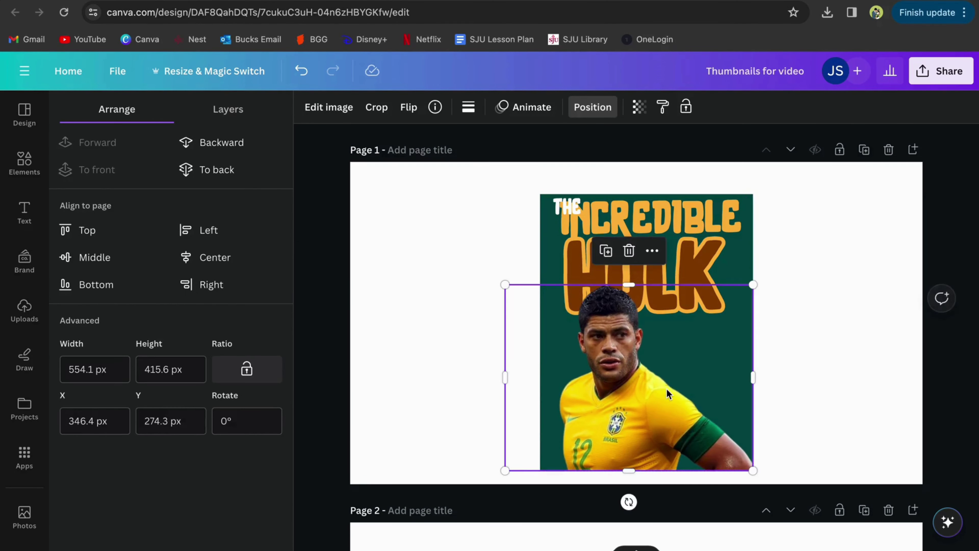